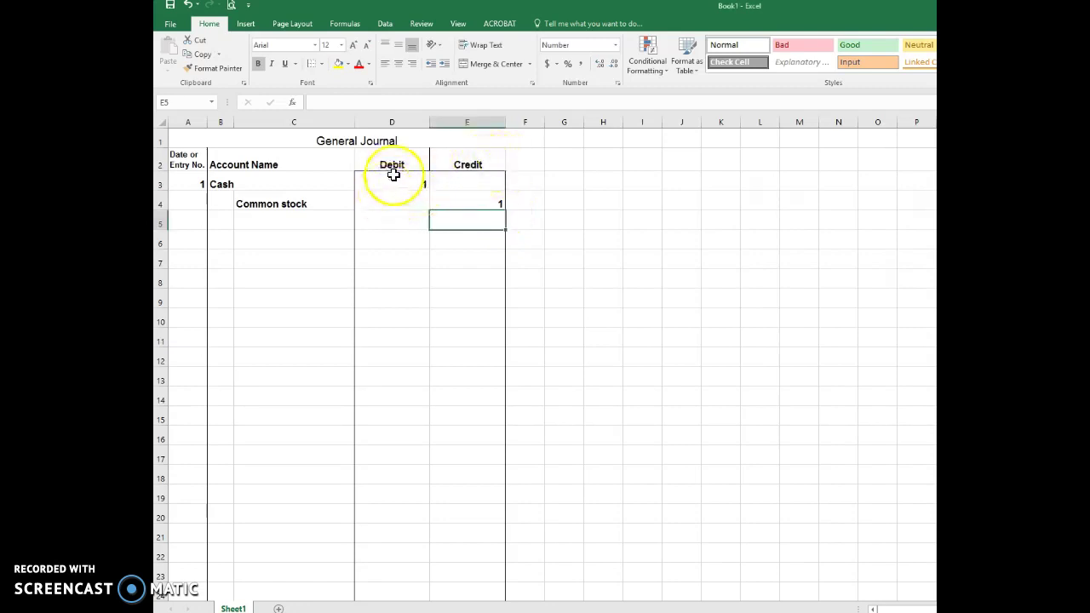
# - Enter 100,000 as the Cash debit in D3 and the Common stock credit in E4
pyautogui.click(394, 176)
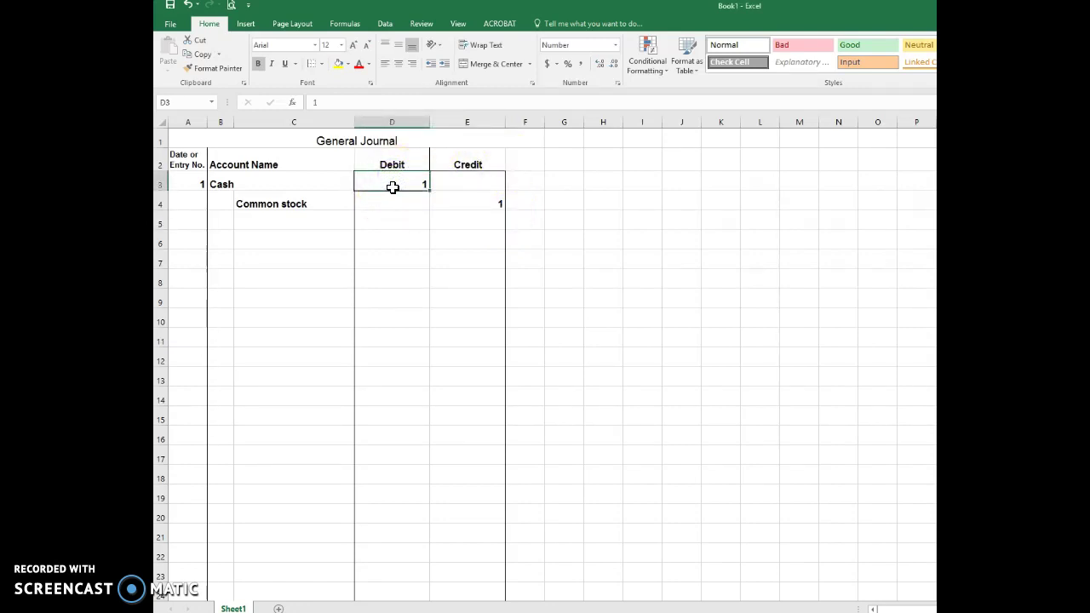
pyautogui.write('100000')
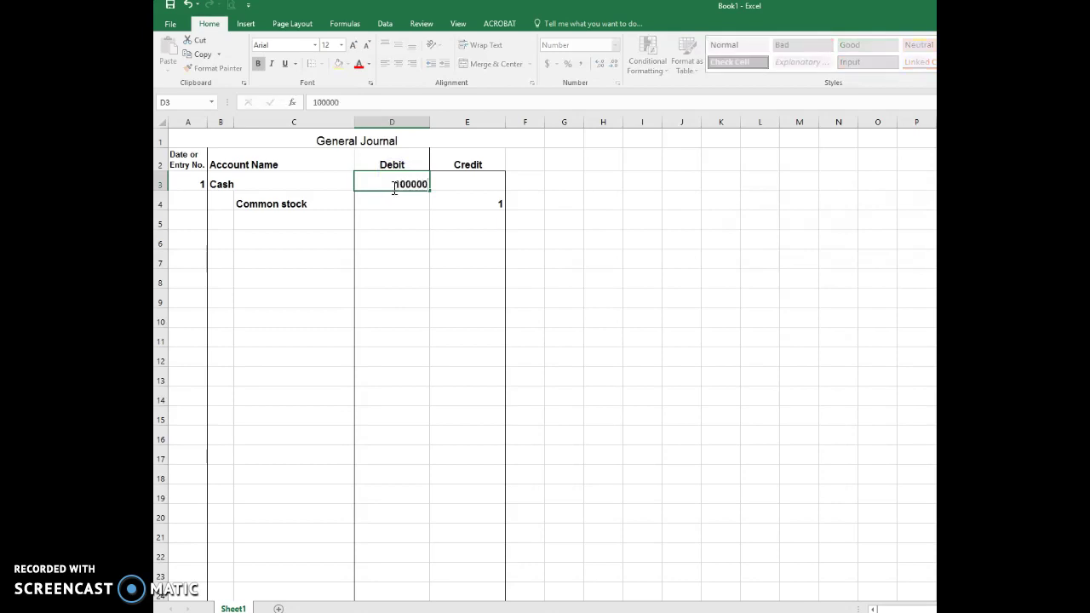
pyautogui.press('Return')
pyautogui.press('Right')
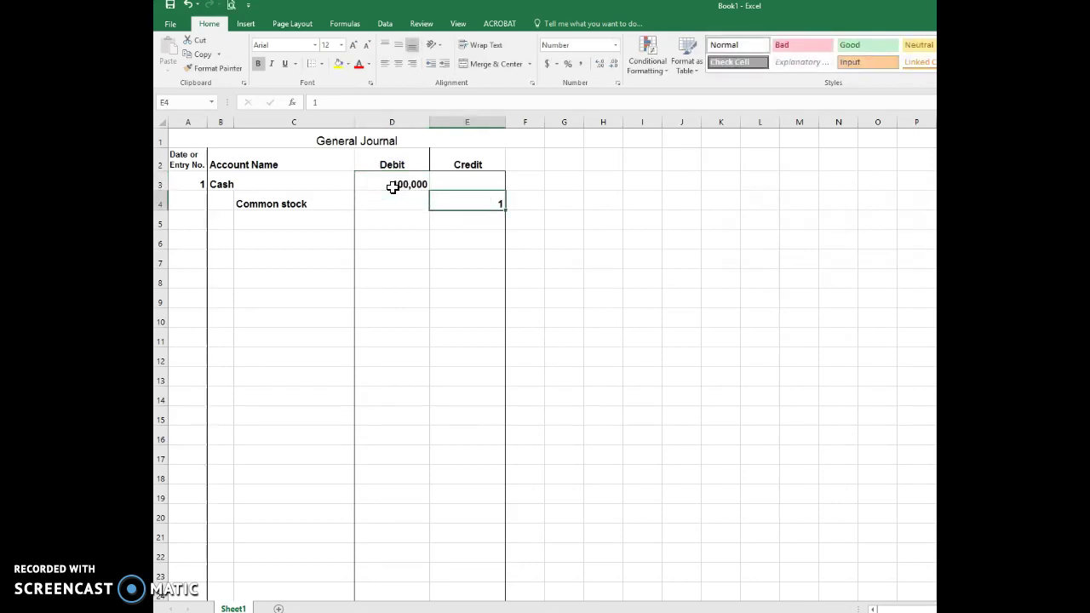
pyautogui.write('100,000')
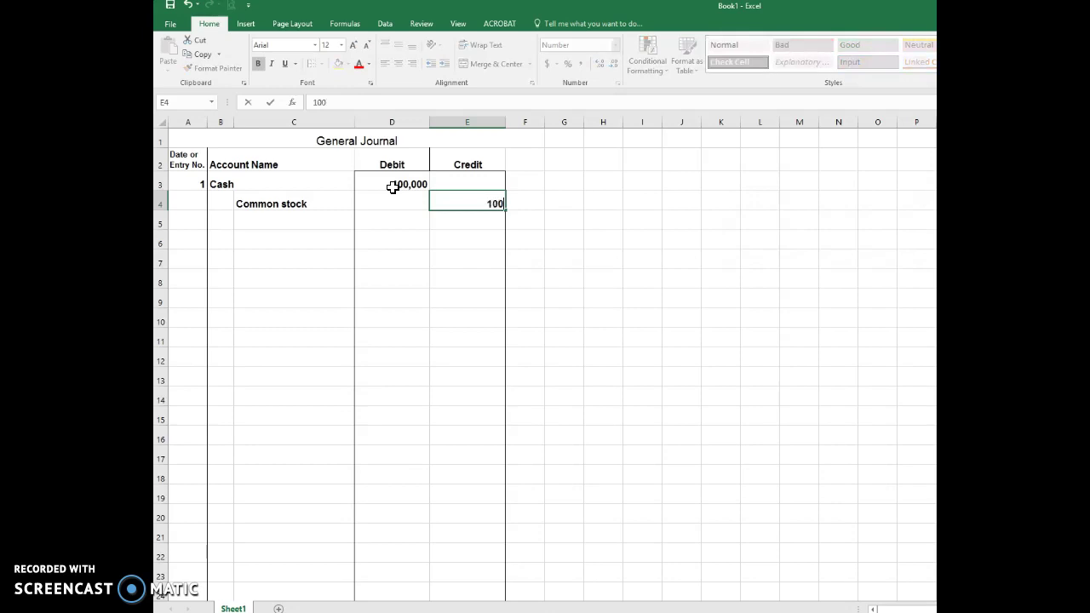
pyautogui.press('Return')
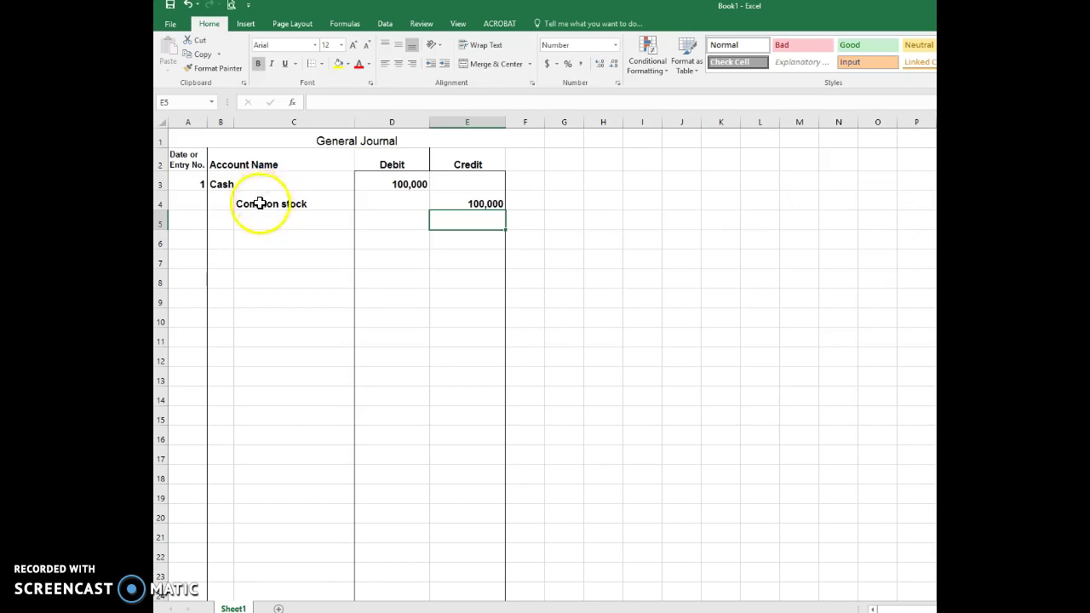
pyautogui.click(470, 200)
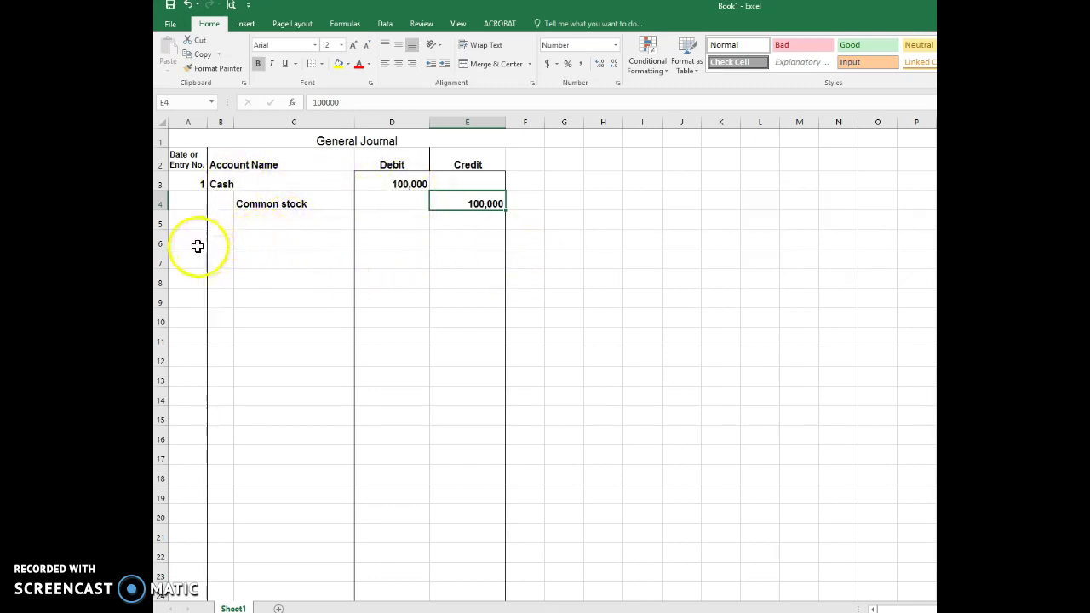
# - Start entry 2 in row 6 with Inventory debited 20,000
pyautogui.click(195, 245)
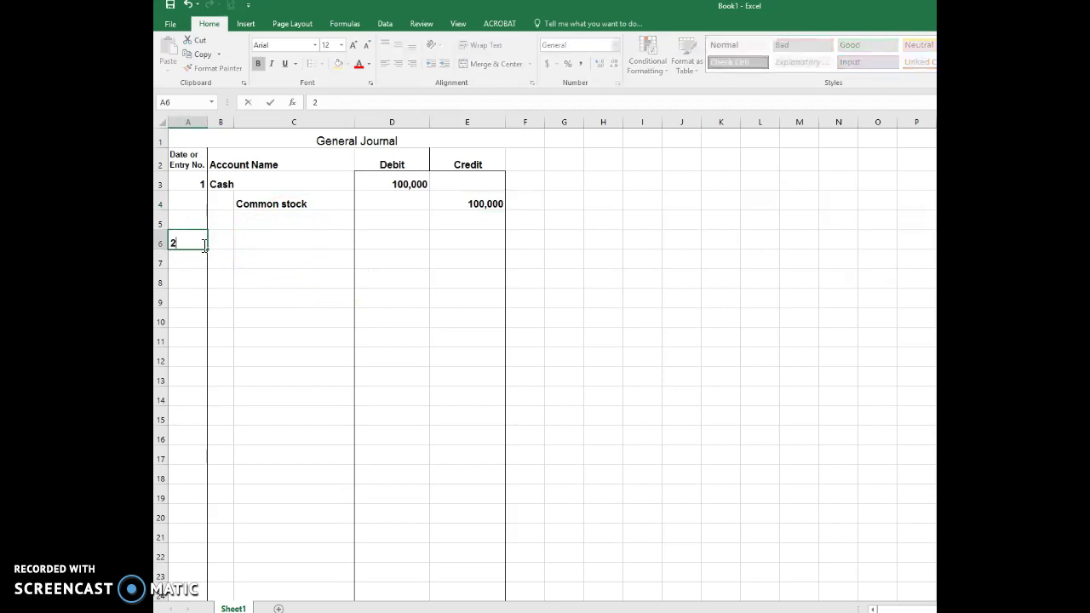
pyautogui.press('Tab')
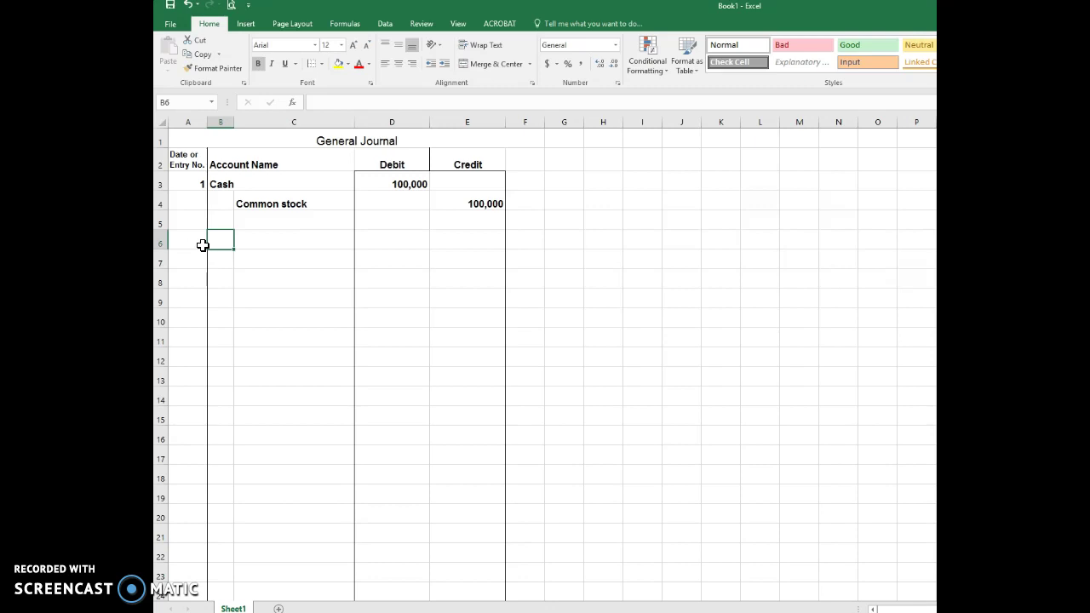
pyautogui.write('Inventory')
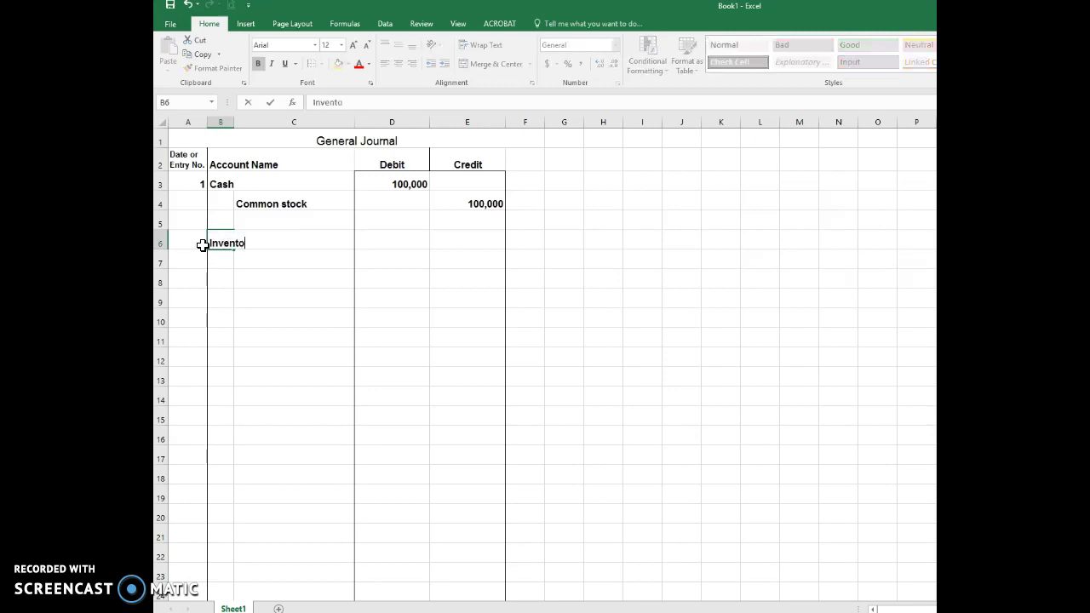
pyautogui.press('Tab')
pyautogui.press('Tab')
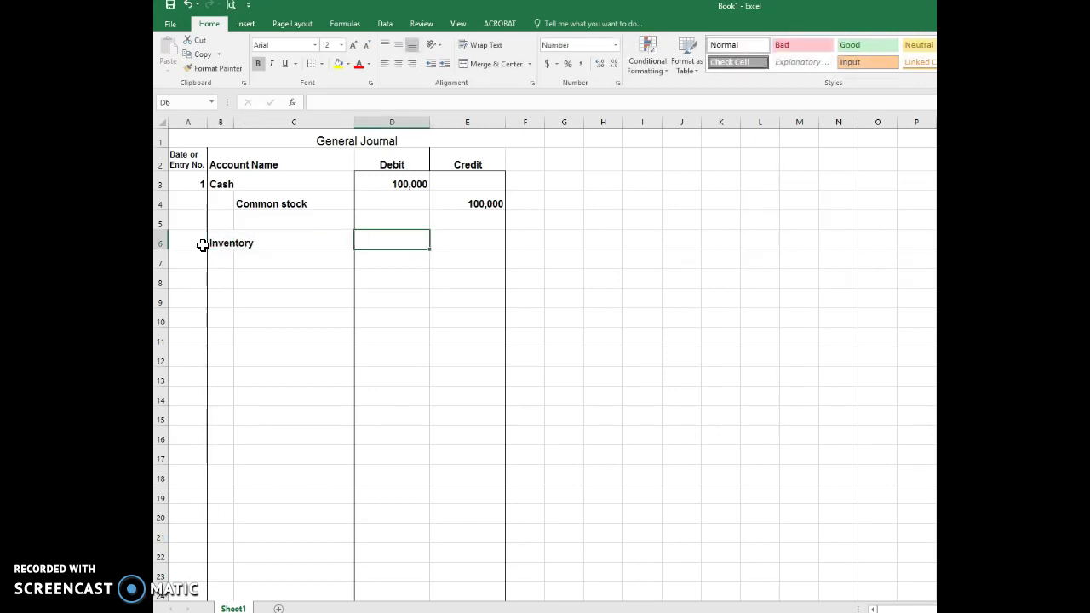
pyautogui.write('200000')
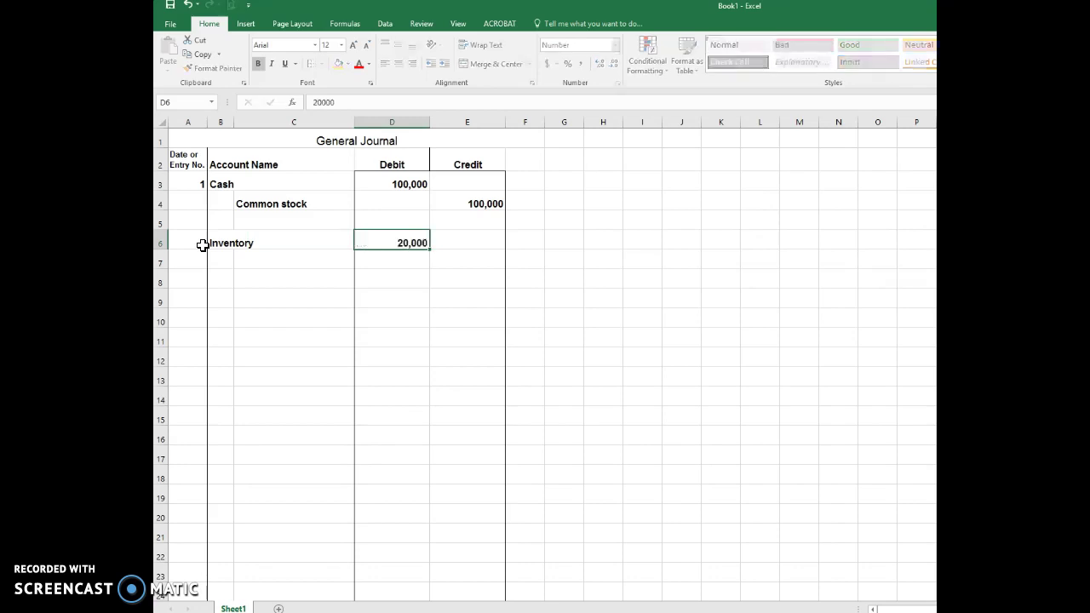
pyautogui.press('Return')
# - Credit Cash 20,000 on the indented line in row 7
pyautogui.press('Left')
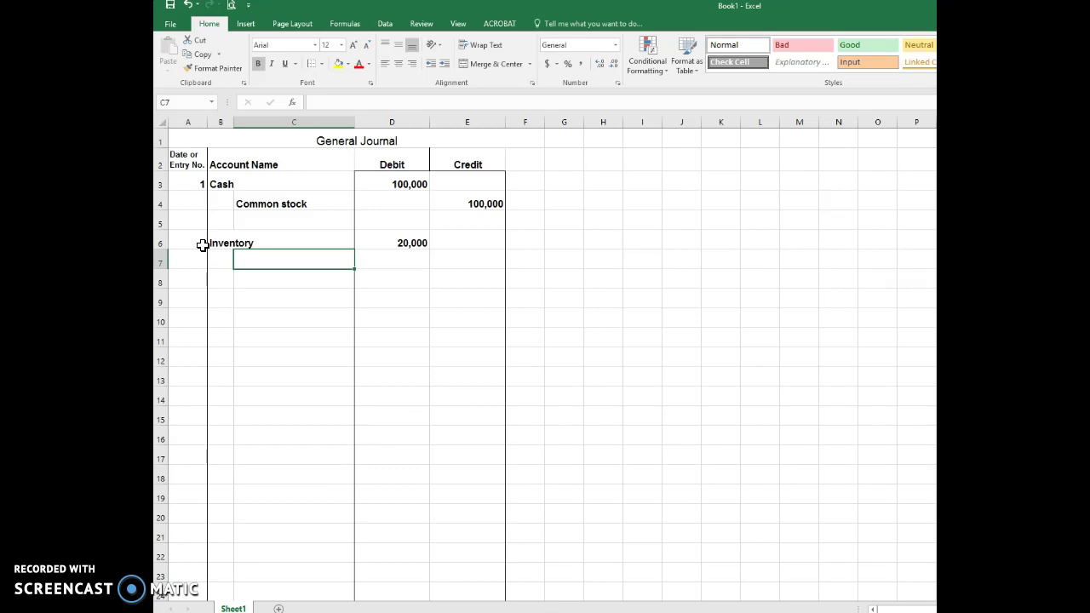
pyautogui.write('Cash')
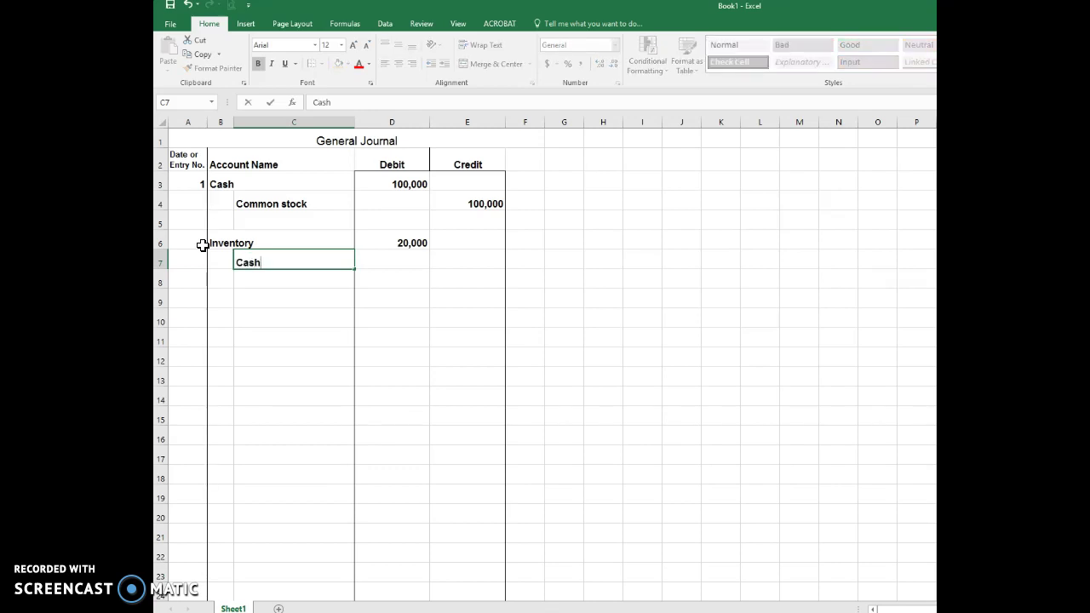
pyautogui.press('Tab')
pyautogui.press('Tab')
pyautogui.write('20000')
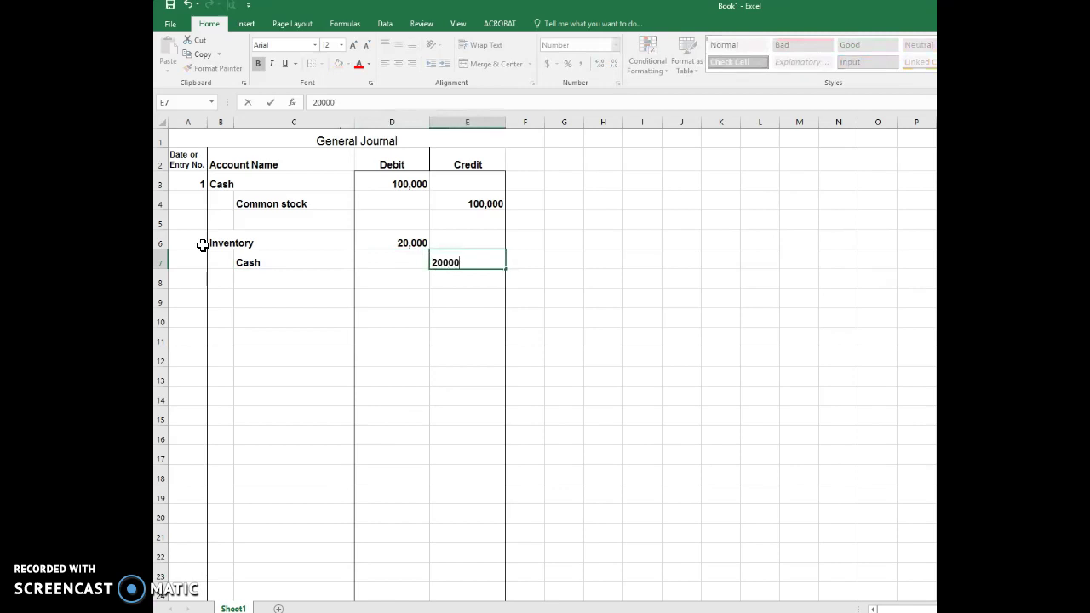
pyautogui.press('Return')
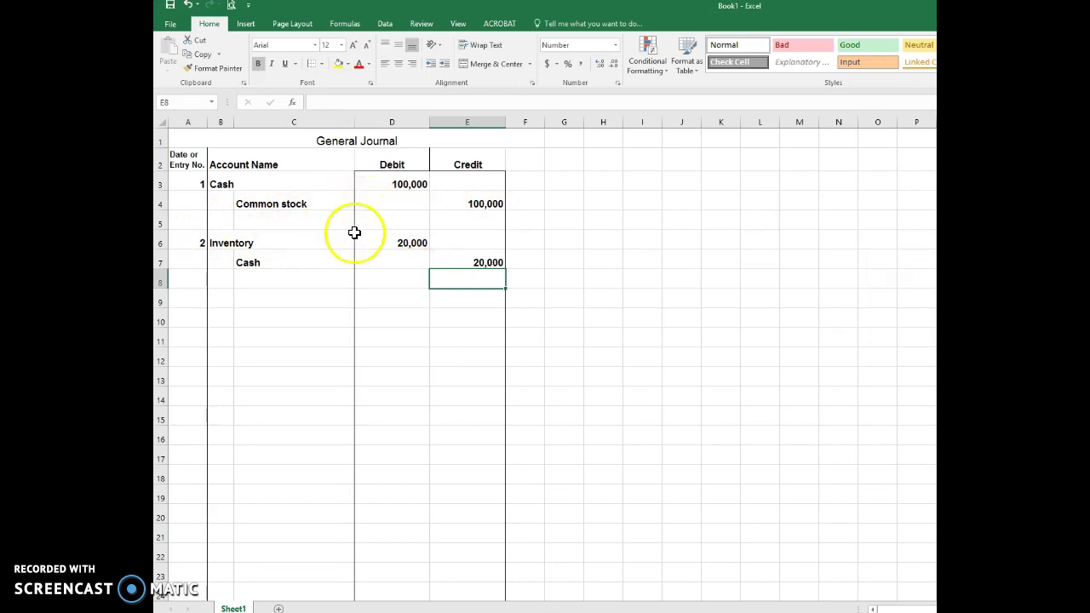
# - Start entry 3 in row 9 with Cash debited 50,000
pyautogui.click(184, 302)
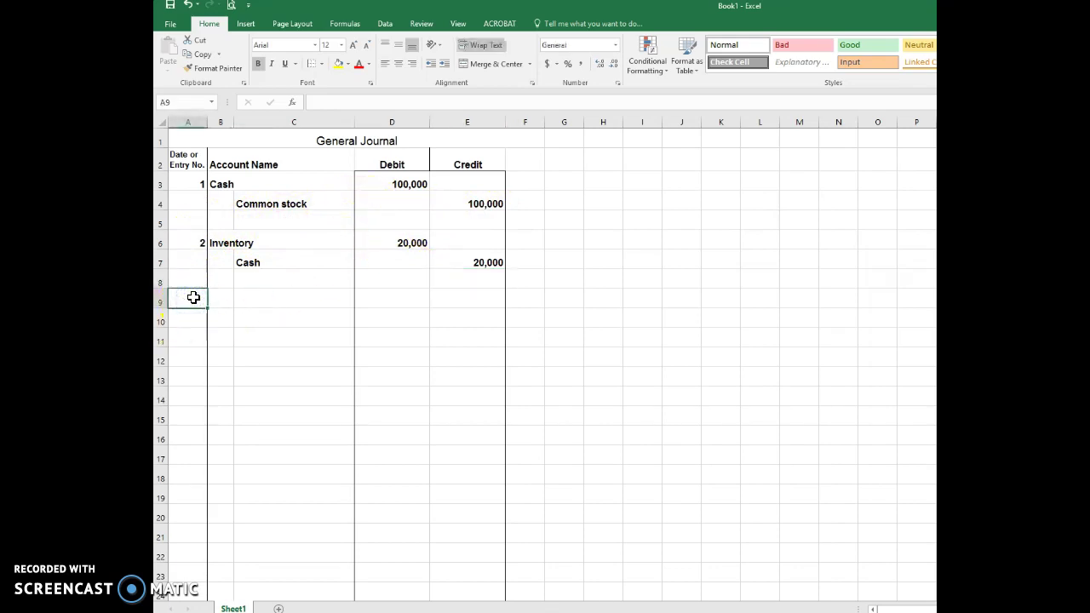
pyautogui.write('3')
pyautogui.press('Tab')
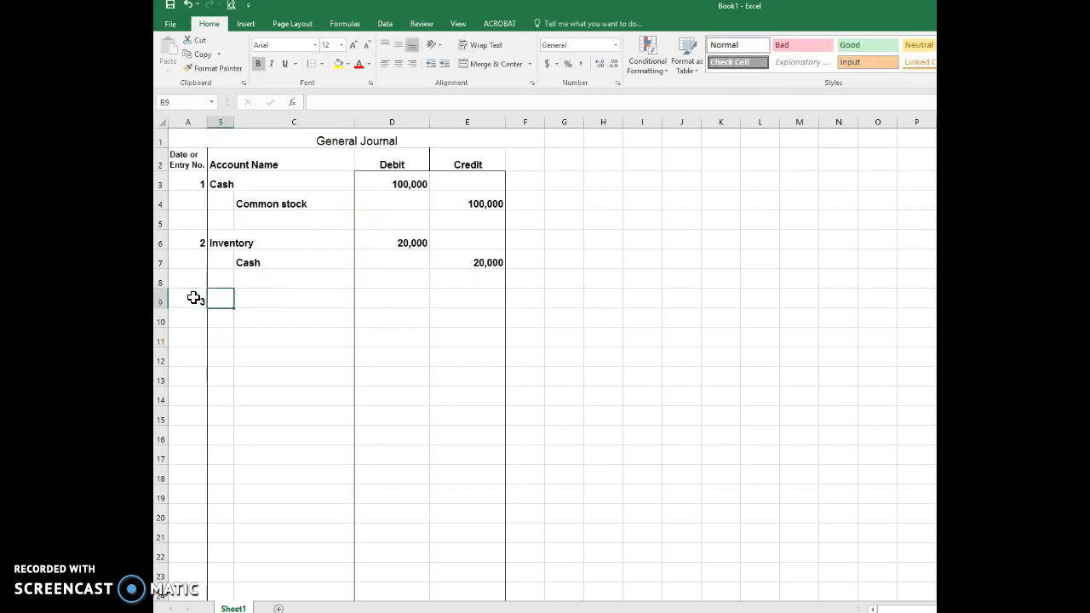
pyautogui.write('Cash')
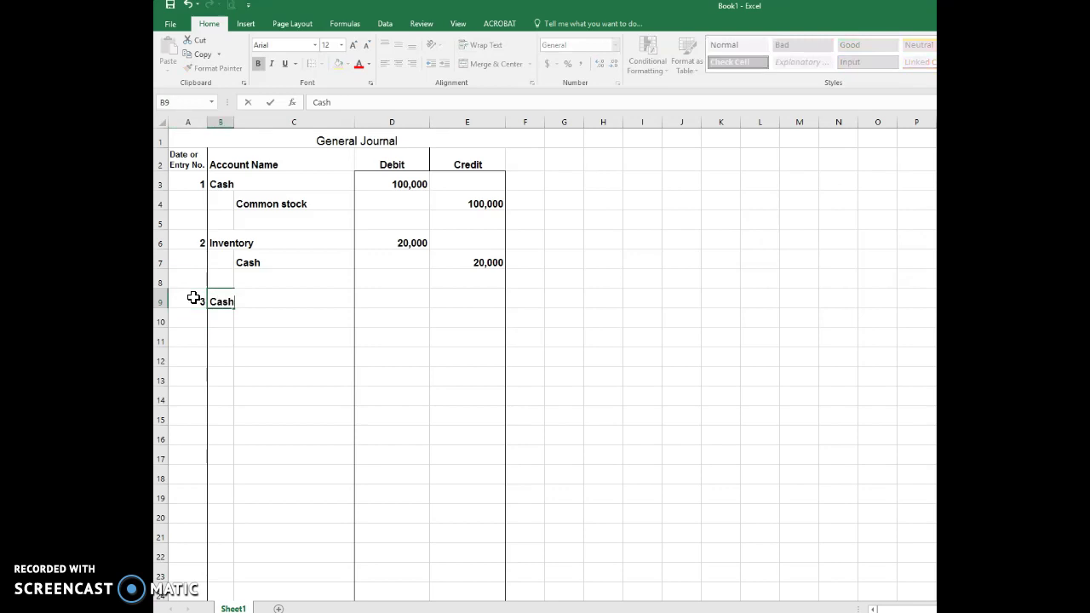
pyautogui.press('Tab')
pyautogui.press('Tab')
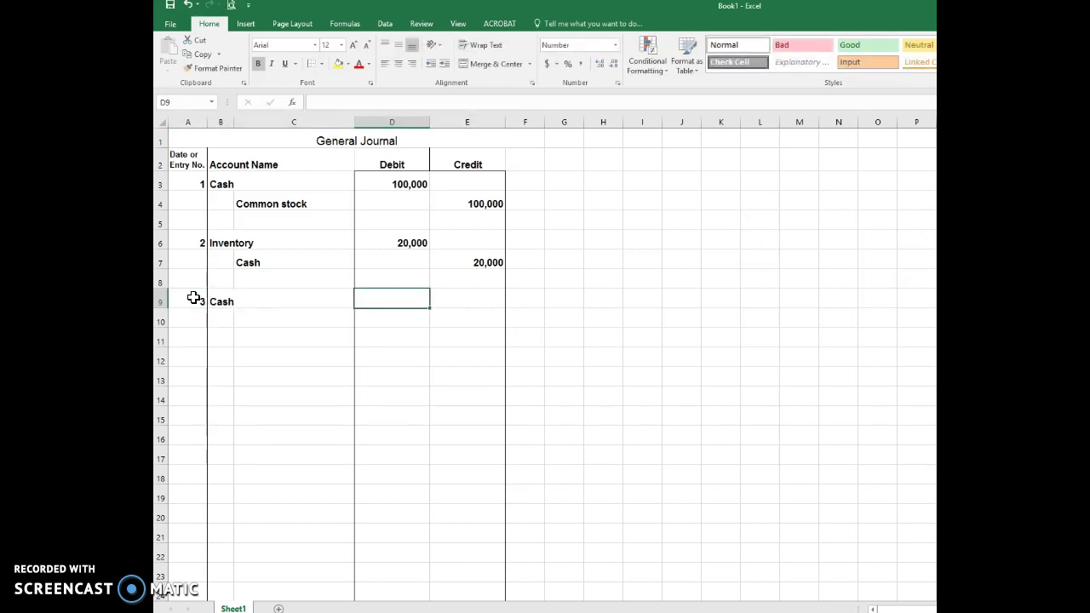
pyautogui.write('50000')
pyautogui.press('Return')
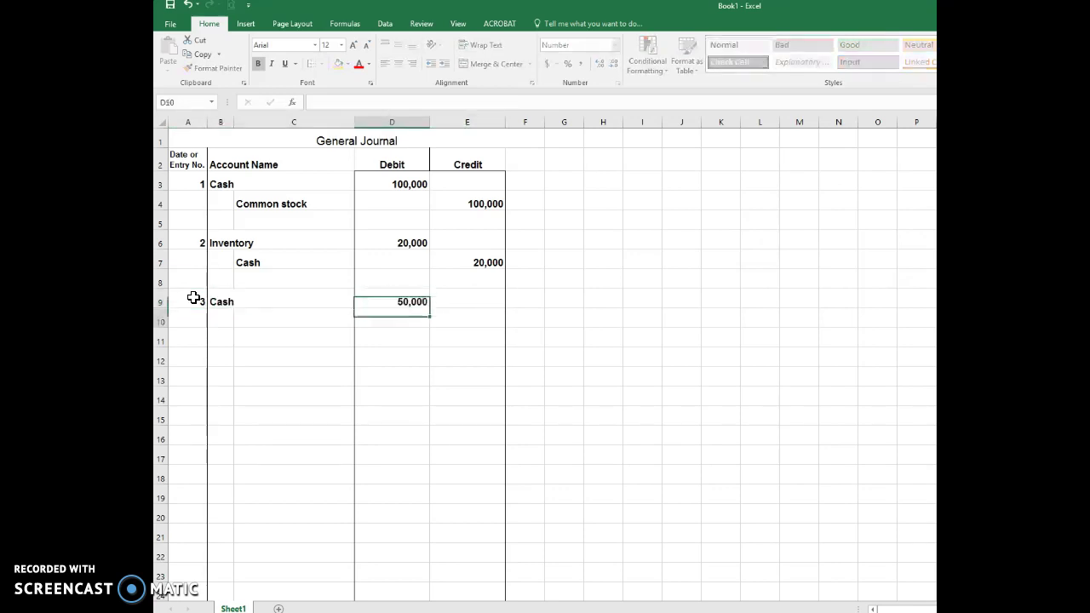
# - Credit Notes Payable 50,000 on the indented row 10 line, then review entry 2
pyautogui.press('Left')
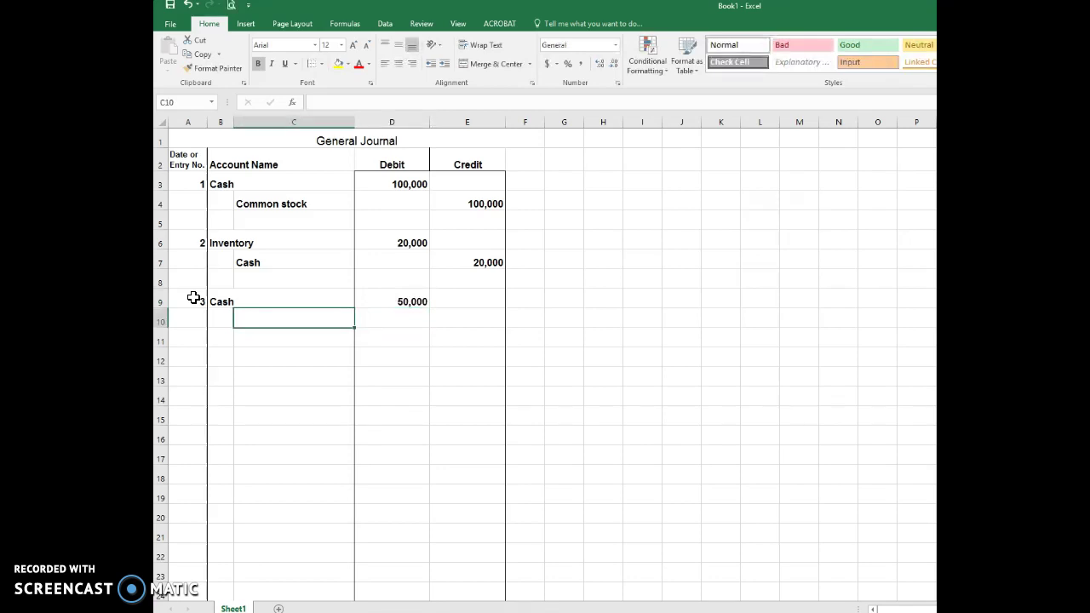
pyautogui.write('Notes')
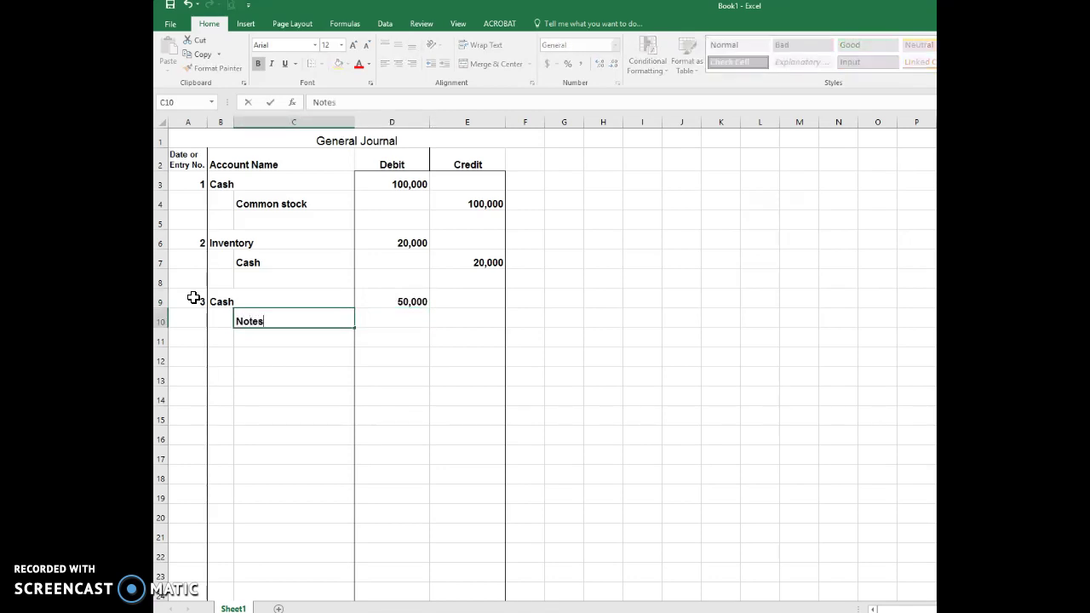
pyautogui.write(' Payable')
pyautogui.press('Right')
pyautogui.press('Right')
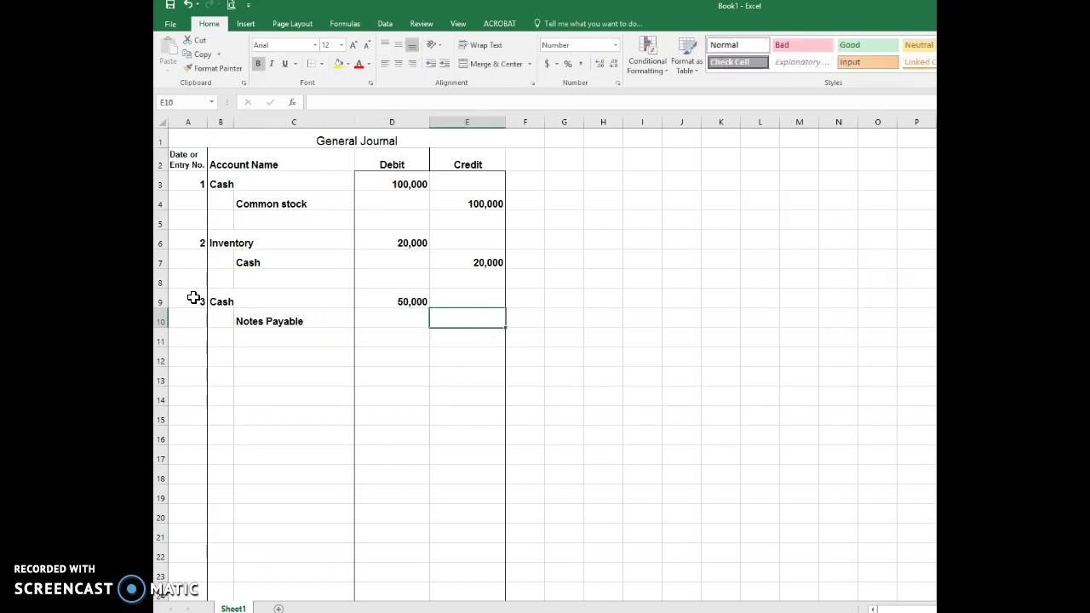
pyautogui.write('50000')
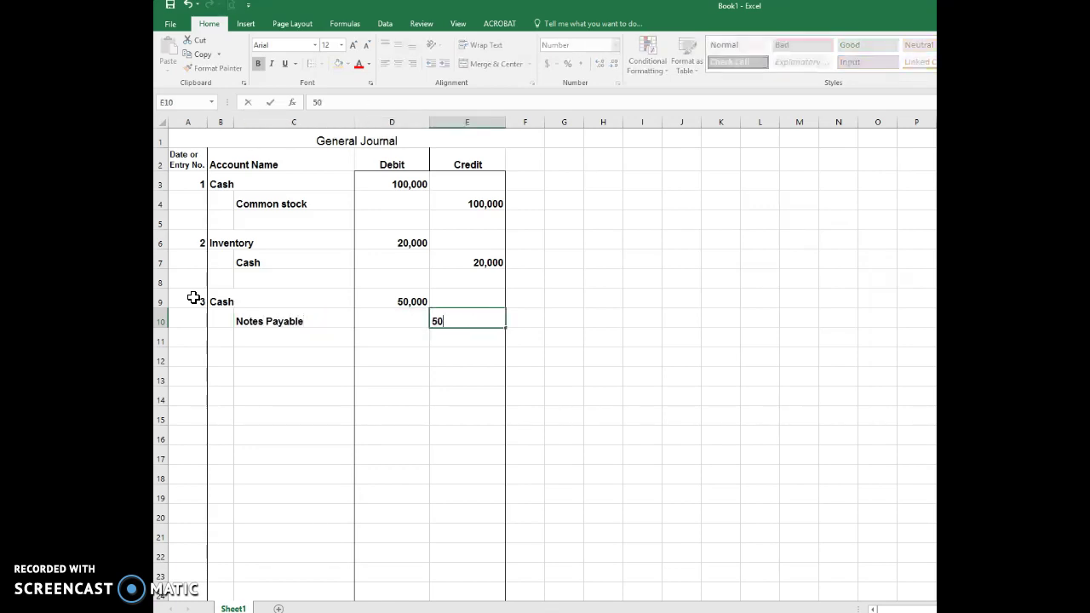
pyautogui.press('Return')
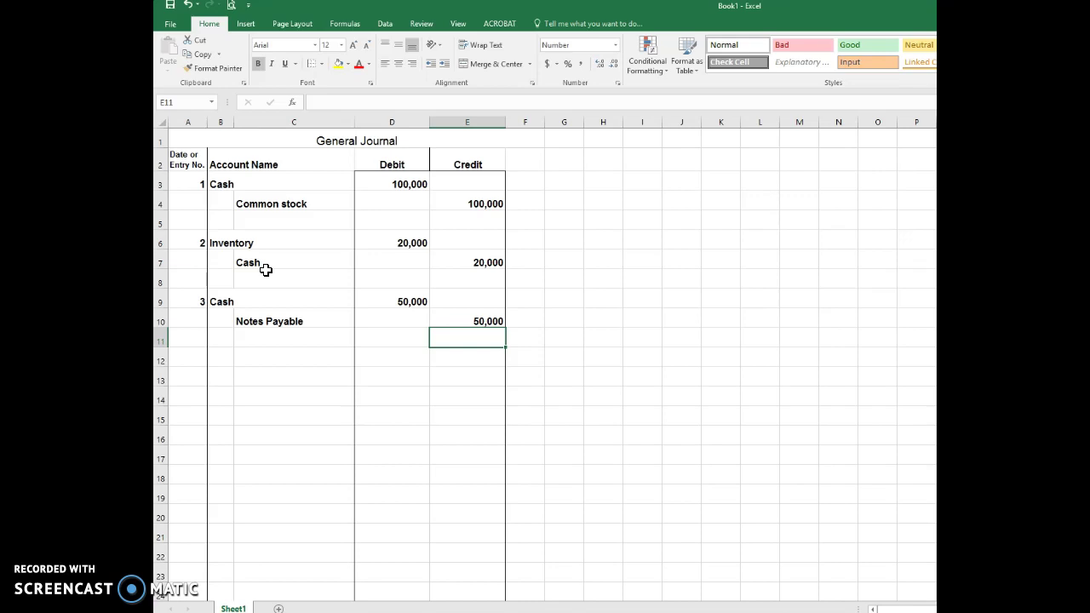
pyautogui.click(223, 240)
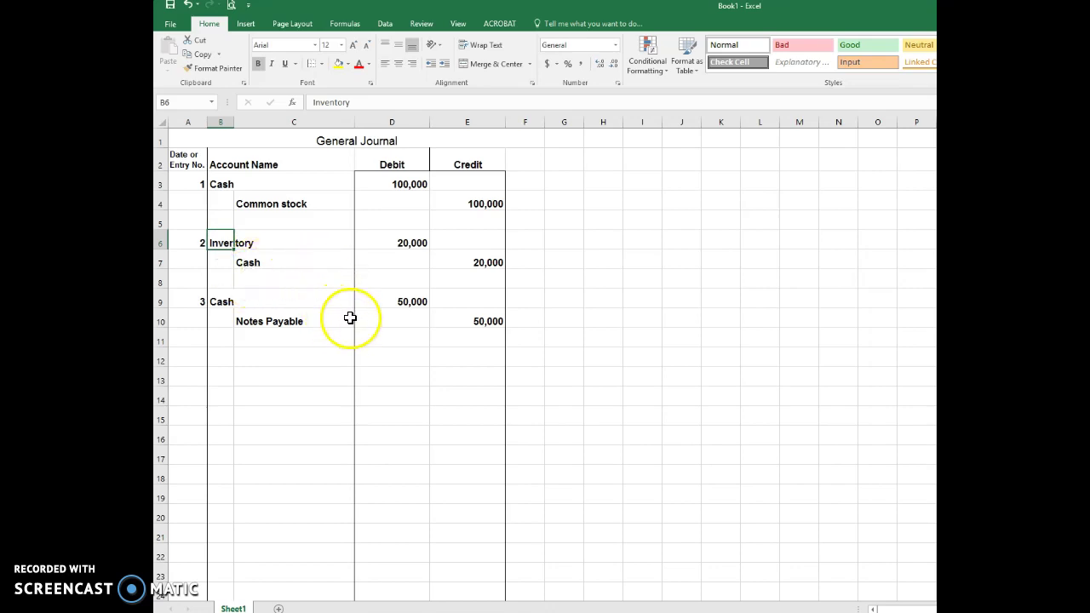
pyautogui.click(257, 263)
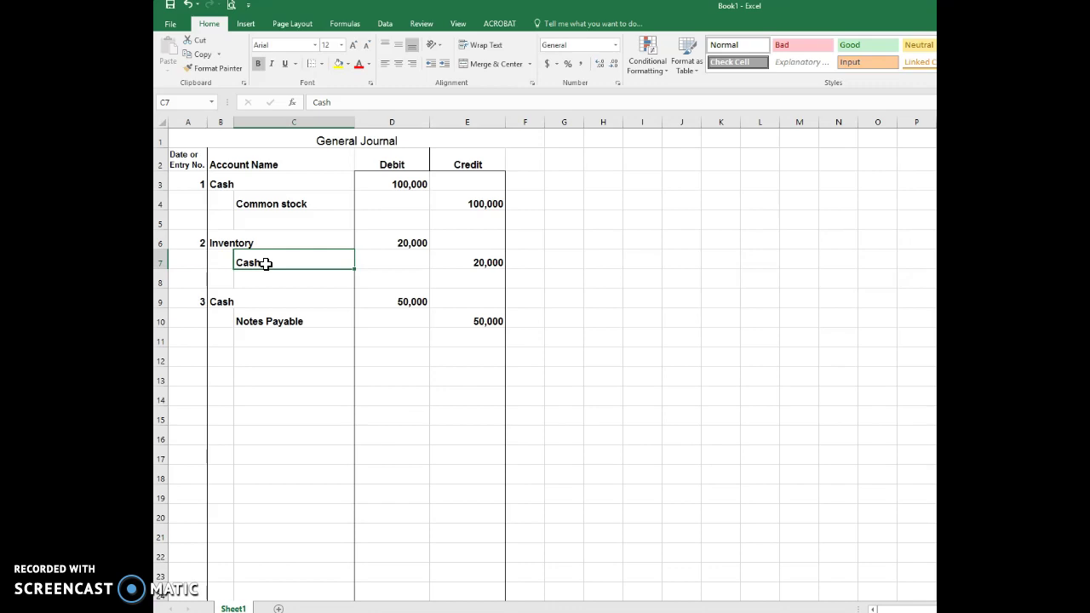
# - Start entry 4 in row 12 with Utilities Expense debited 500
pyautogui.click(189, 367)
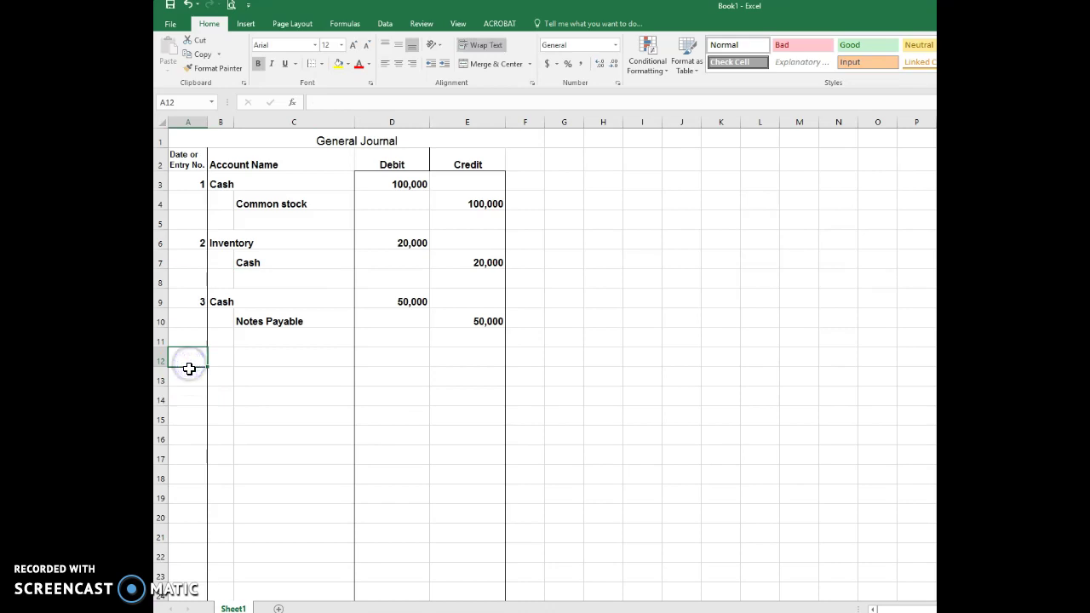
pyautogui.write('4')
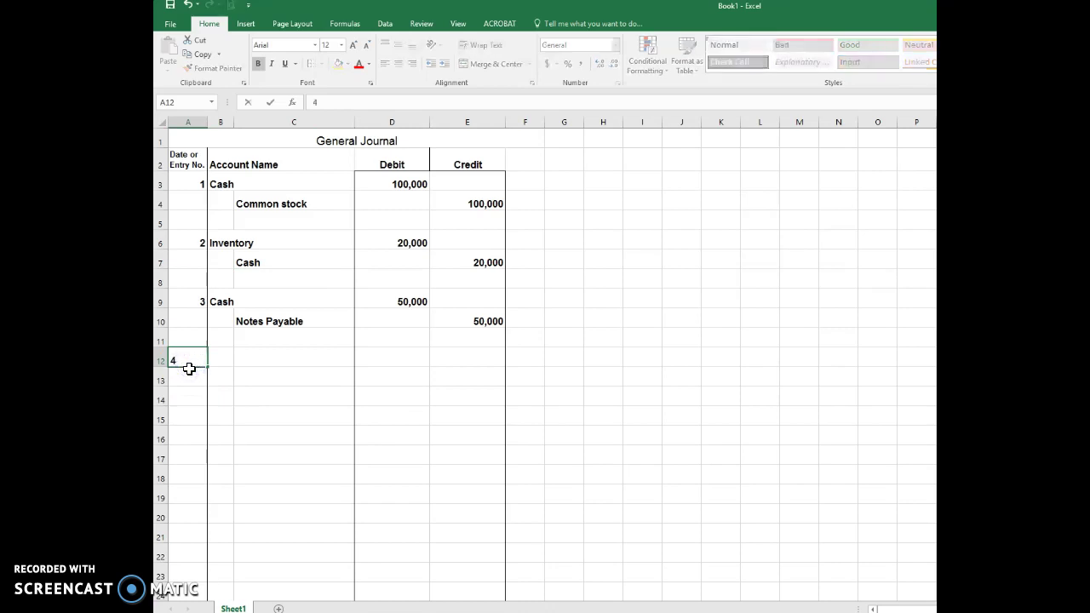
pyautogui.press('Tab')
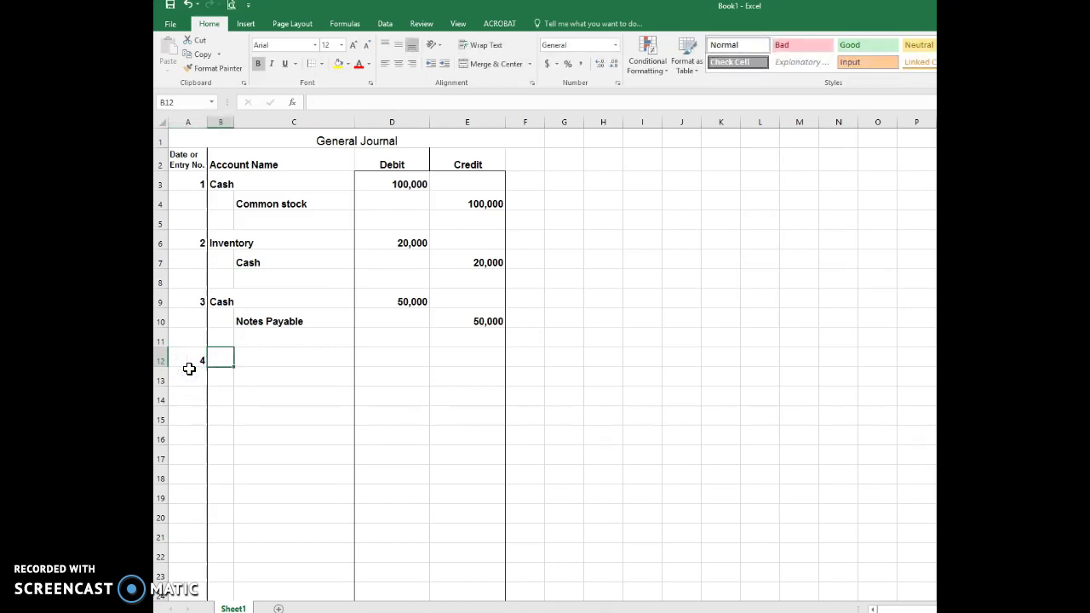
pyautogui.write('U')
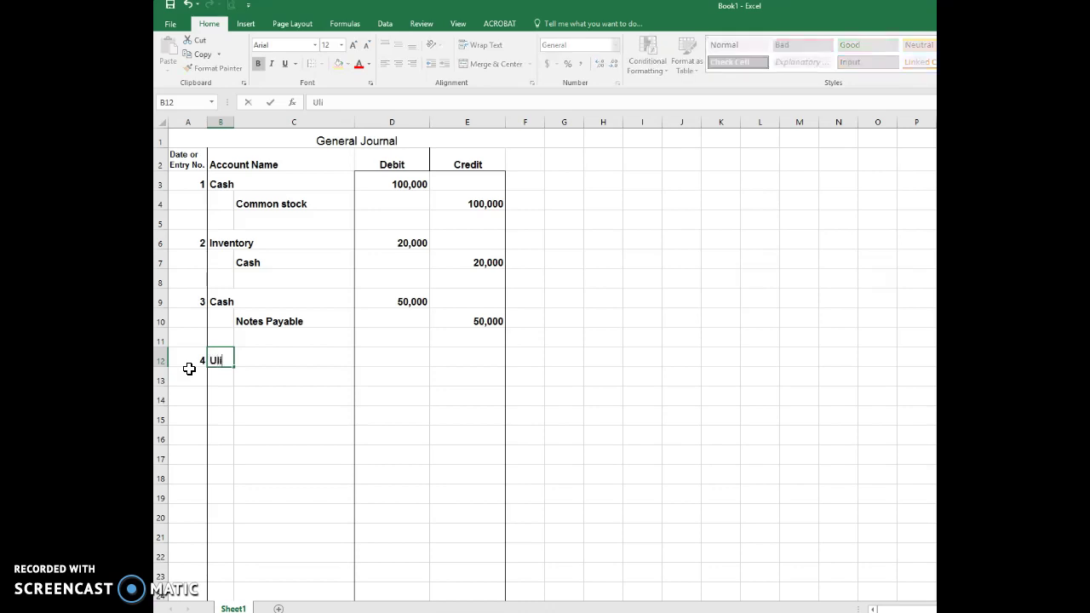
pyautogui.write('tilities Expense')
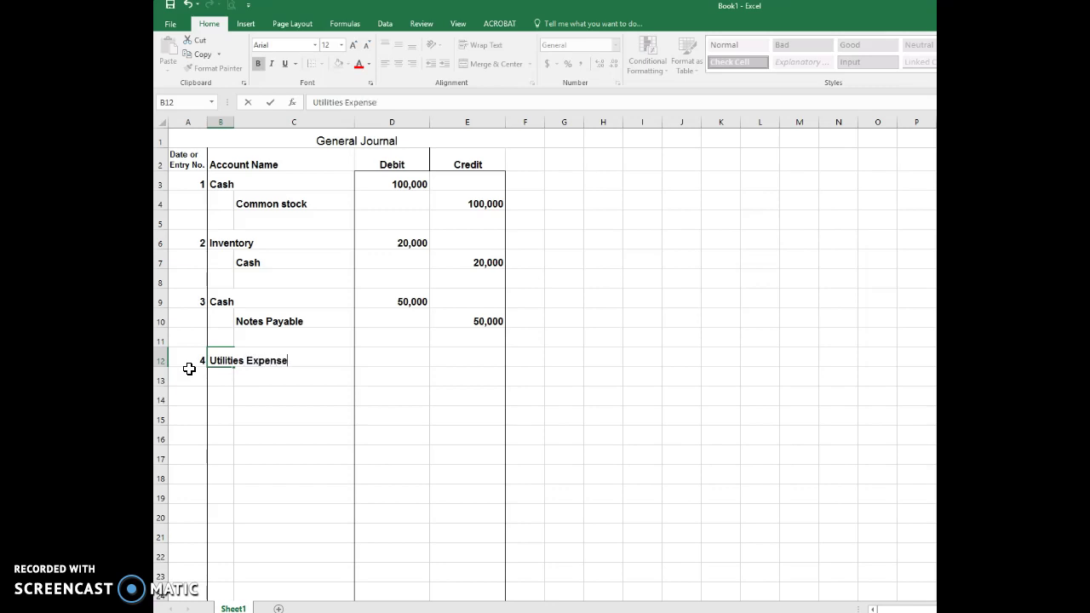
pyautogui.press('Tab')
pyautogui.press('Tab')
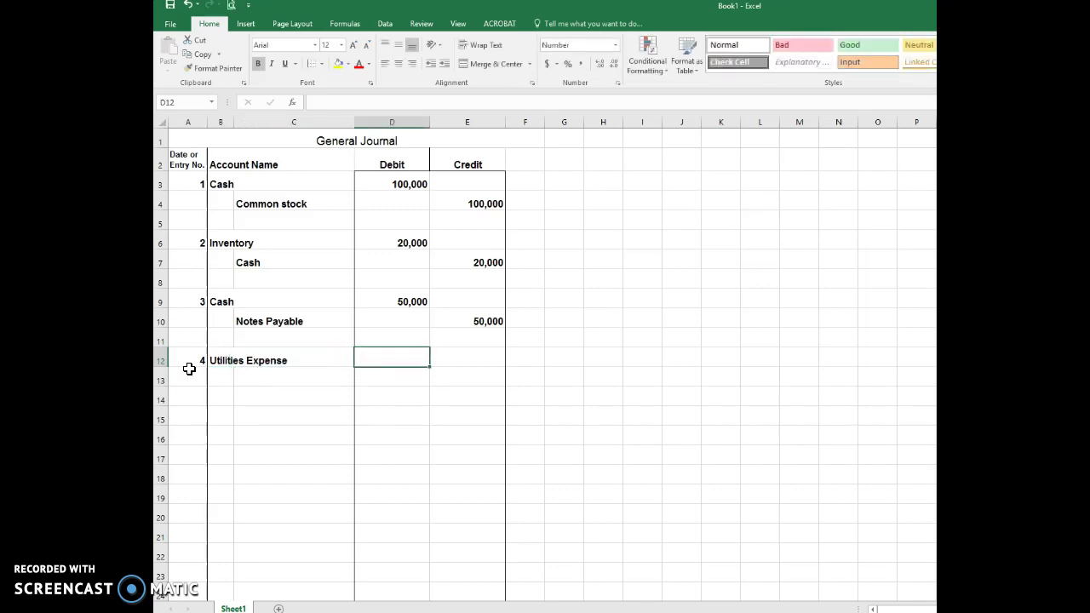
pyautogui.write('500')
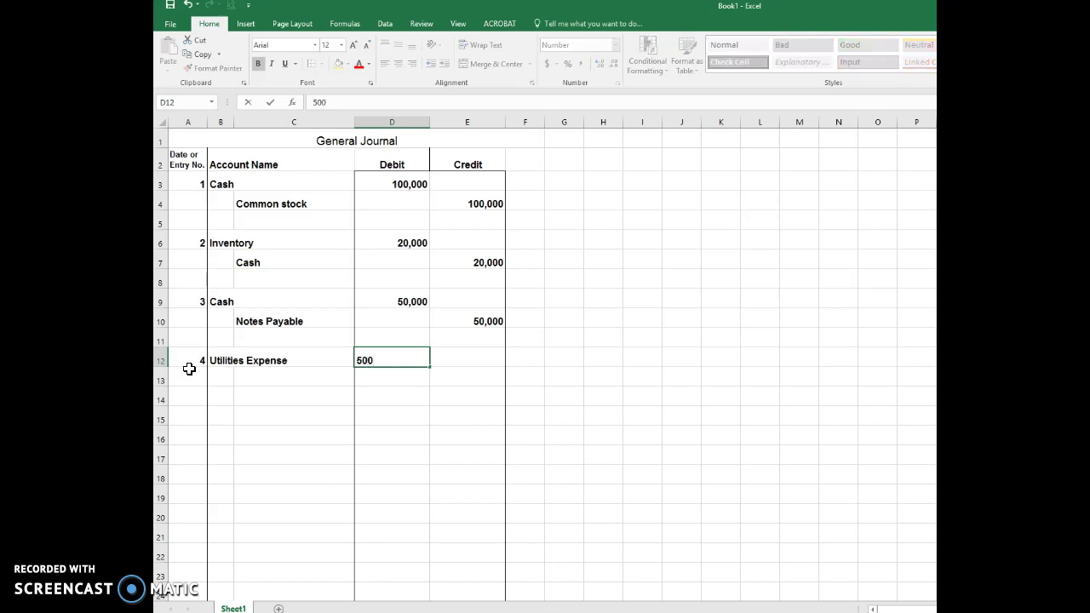
pyautogui.press('Return')
# - Credit Cash 500 in row 13, correcting the mistyped 50 amount
pyautogui.press('Left')
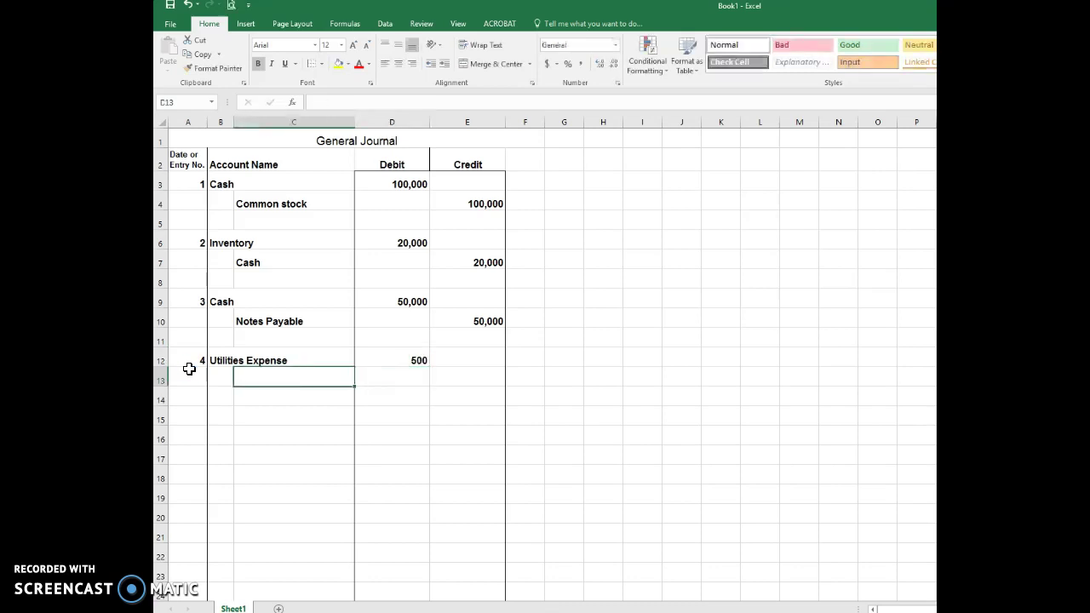
pyautogui.write('Cash')
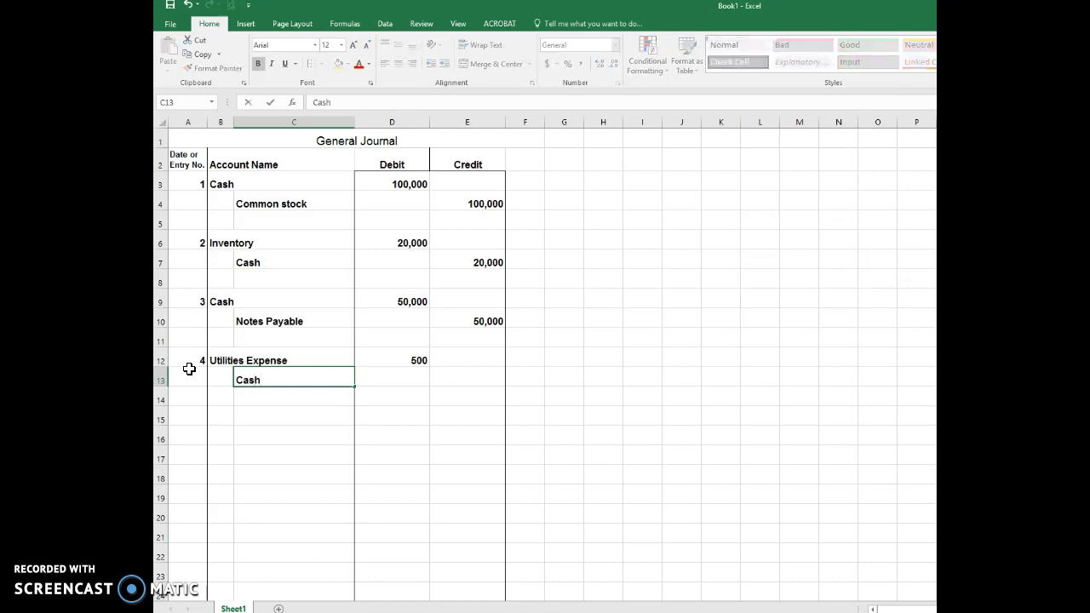
pyautogui.press('Tab')
pyautogui.press('Tab')
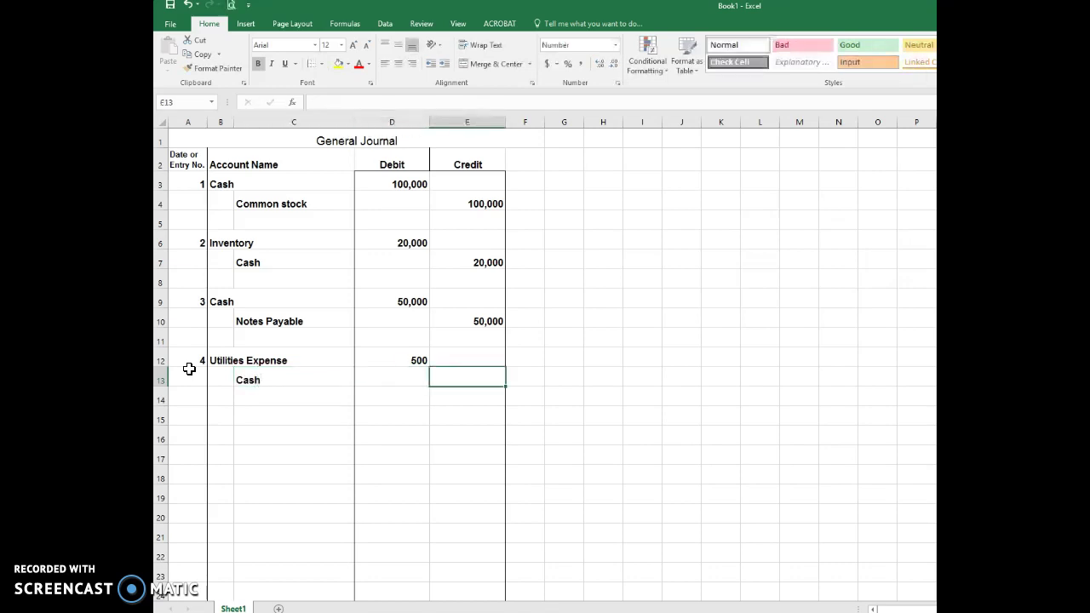
pyautogui.press('F2')
pyautogui.write('50')
pyautogui.press('Return')
pyautogui.press('Down')
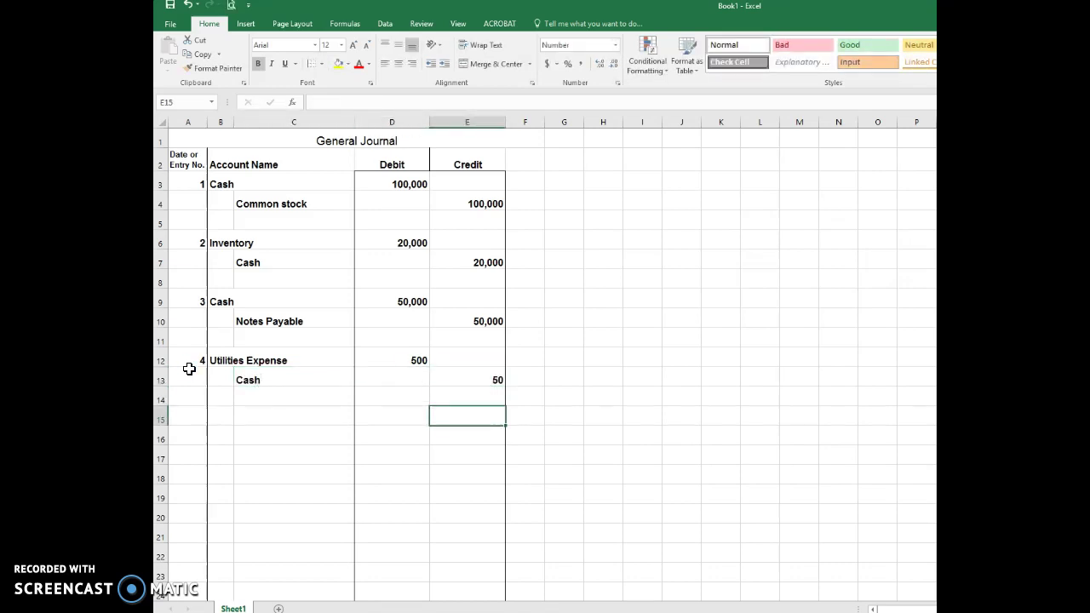
pyautogui.press('Up')
pyautogui.press('Up')
pyautogui.press('F2')
pyautogui.write('0')
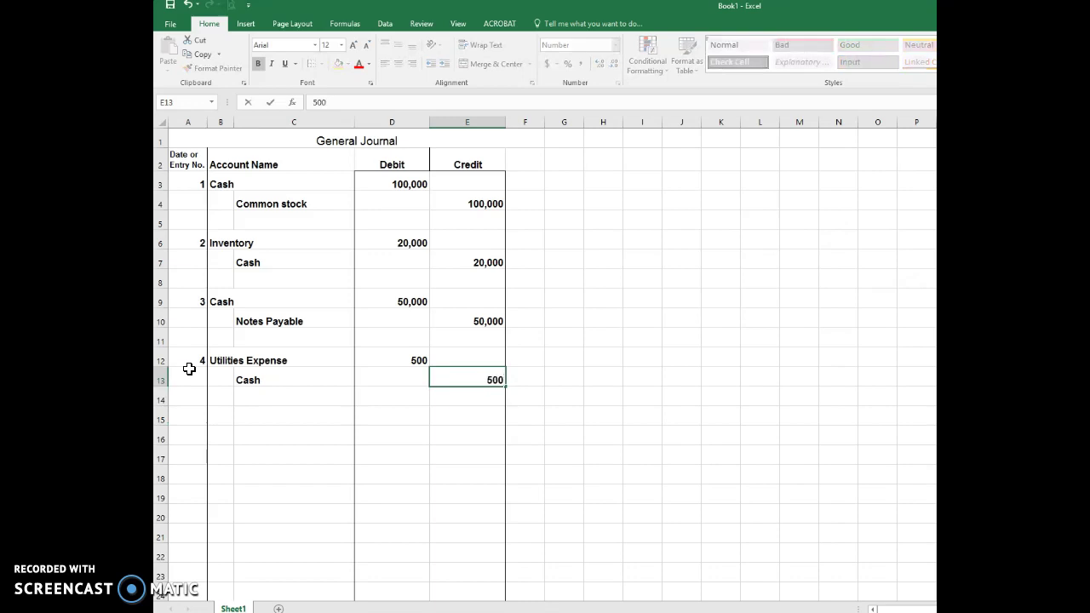
pyautogui.press('Return')
pyautogui.press('Down')
pyautogui.press('Left')
pyautogui.press('Left')
pyautogui.press('Left')
pyautogui.press('Left')
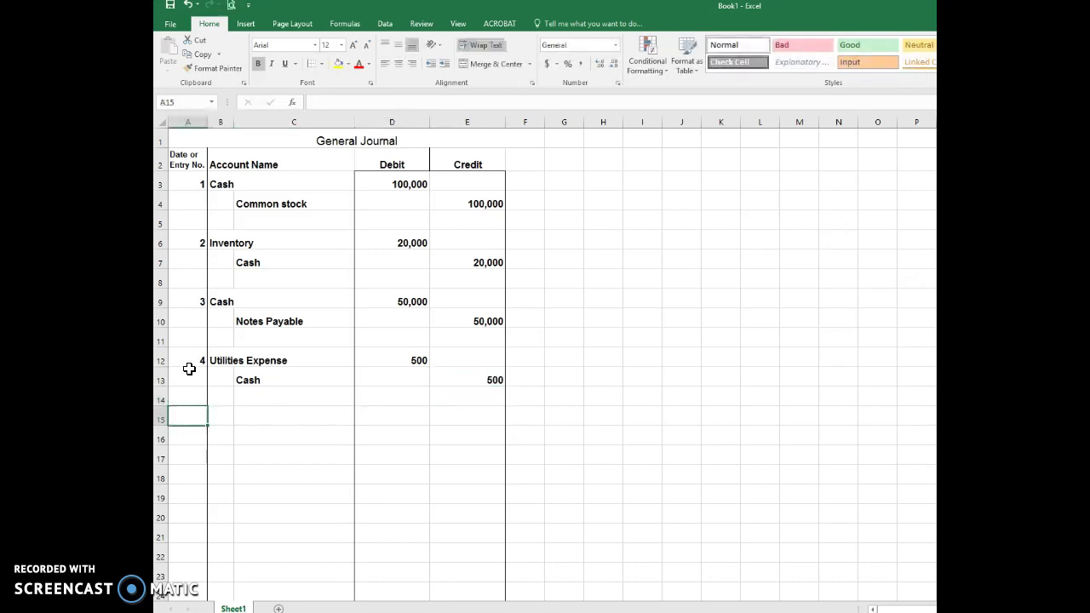
# - Start entry 5 in row 15 with Supplies debited 3,000
pyautogui.write('4')
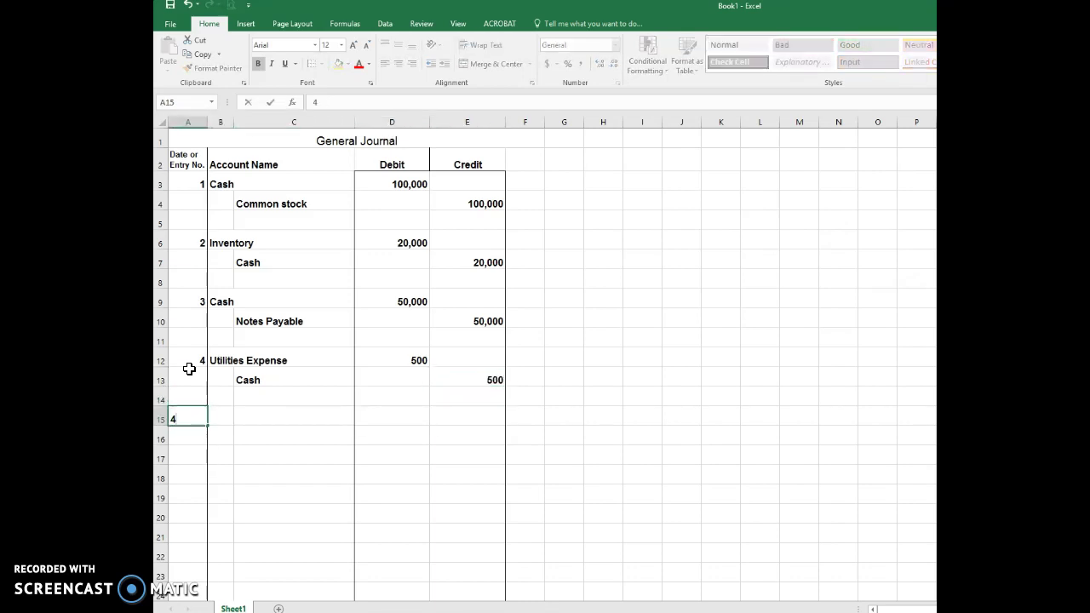
pyautogui.press('BackSpace')
pyautogui.write('5')
pyautogui.press('Tab')
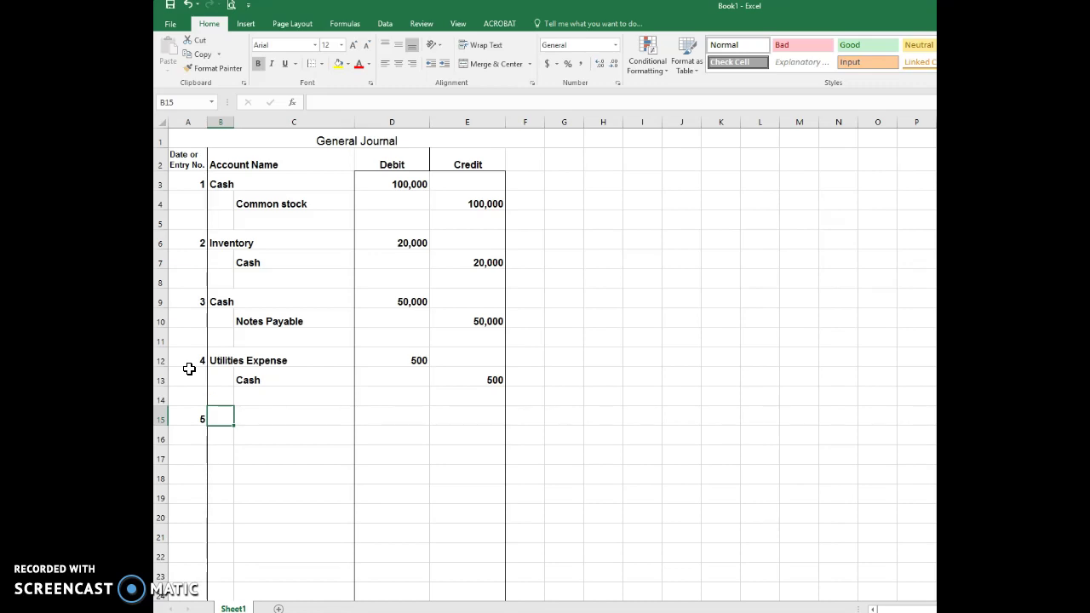
pyautogui.write('Suppli')
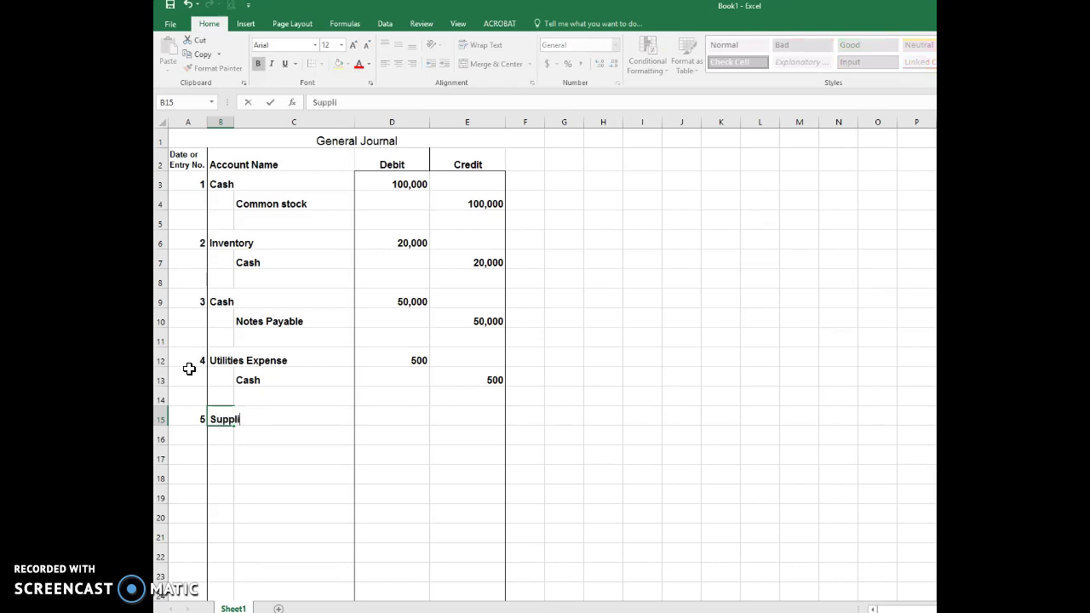
pyautogui.write('es')
pyautogui.press('Tab')
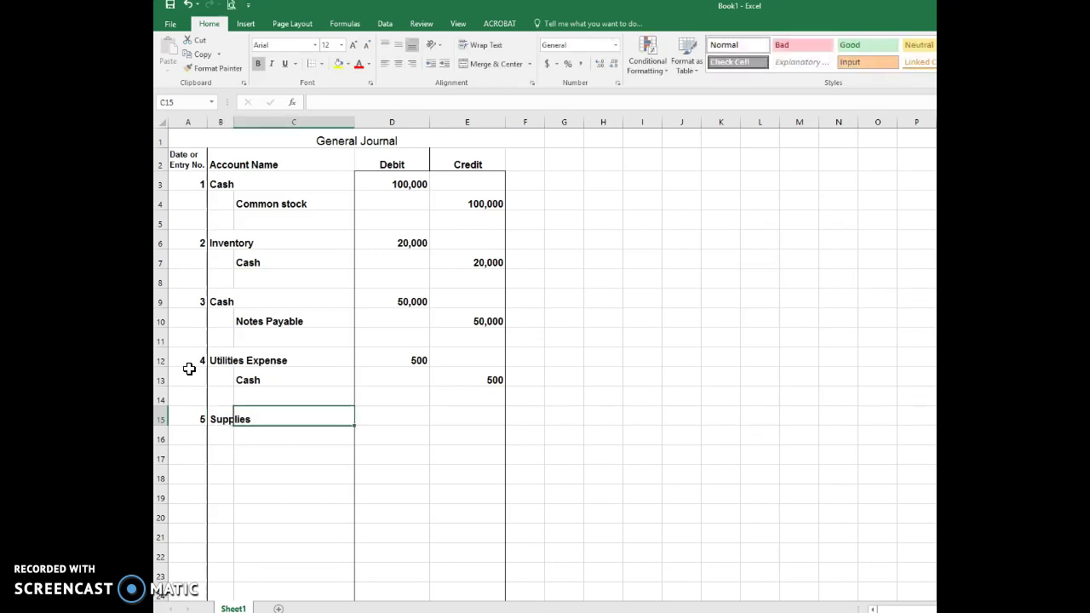
pyautogui.press('Tab')
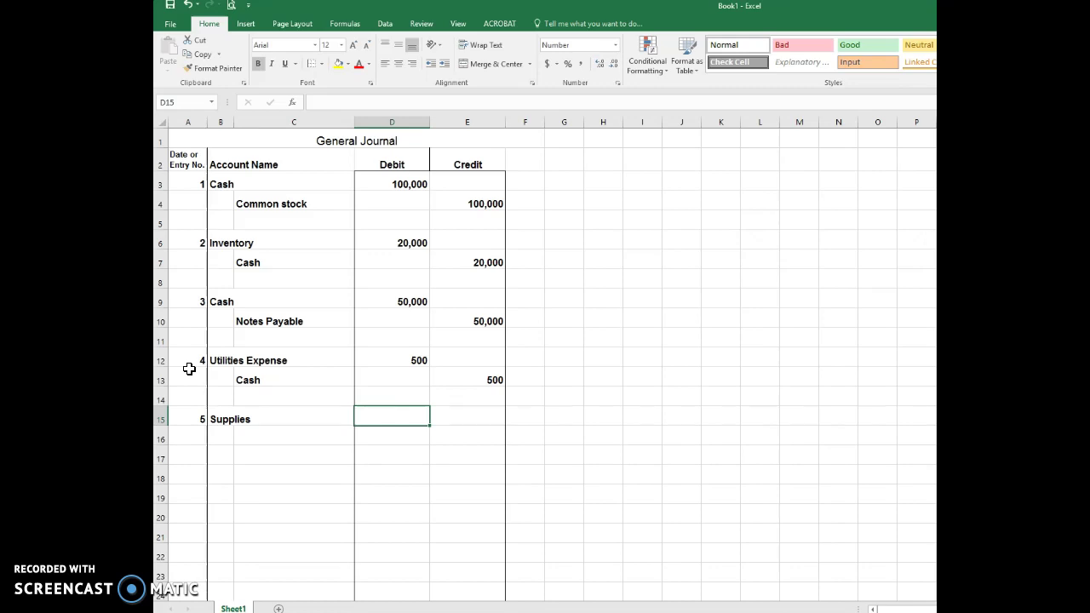
pyautogui.write('3000')
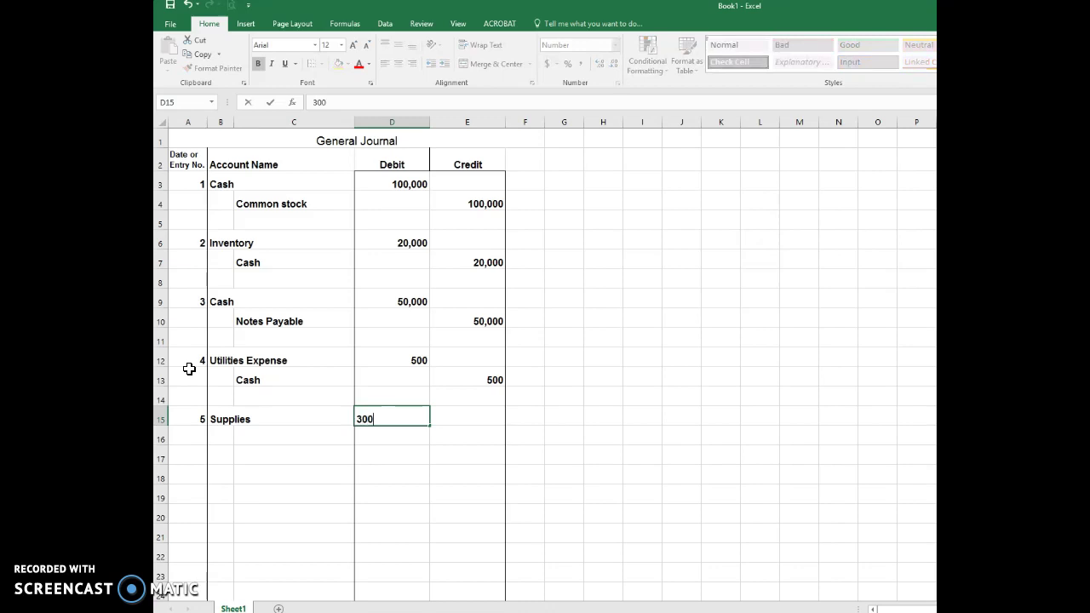
pyautogui.press('Return')
# - Credit Accounts Payable 3,000 on the indented row 16 line
pyautogui.press('Left')
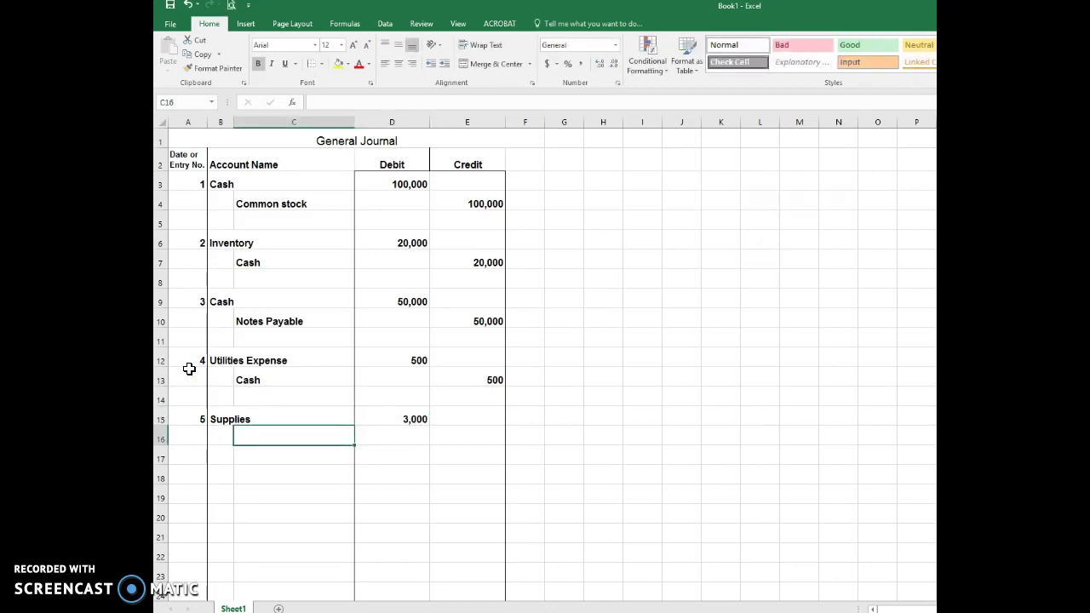
pyautogui.write('Acc')
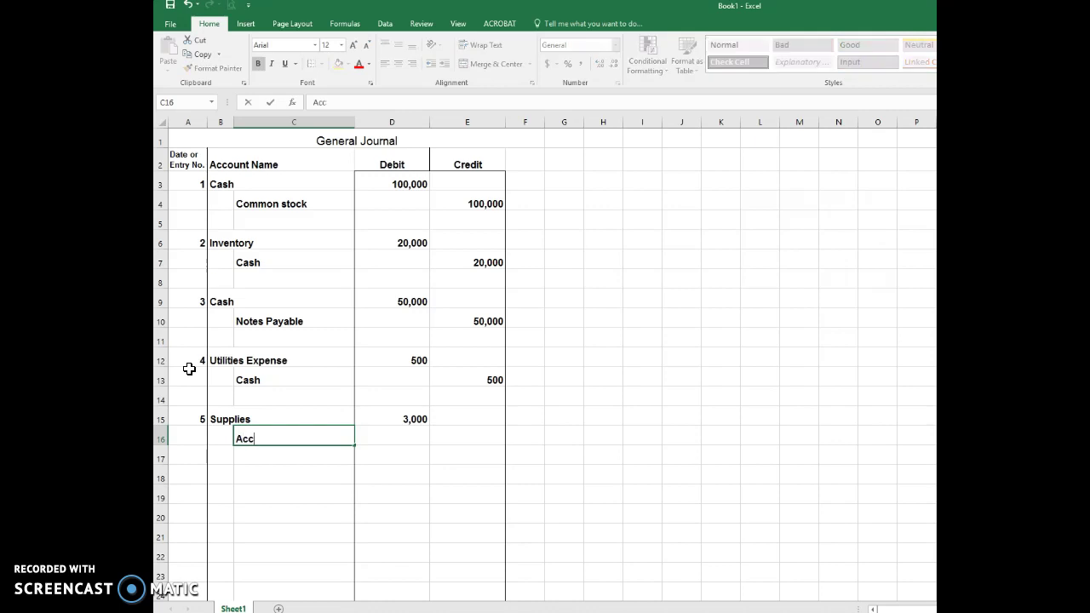
pyautogui.write('ounts Pa')
pyautogui.write('ty')
pyautogui.press('BackSpace')
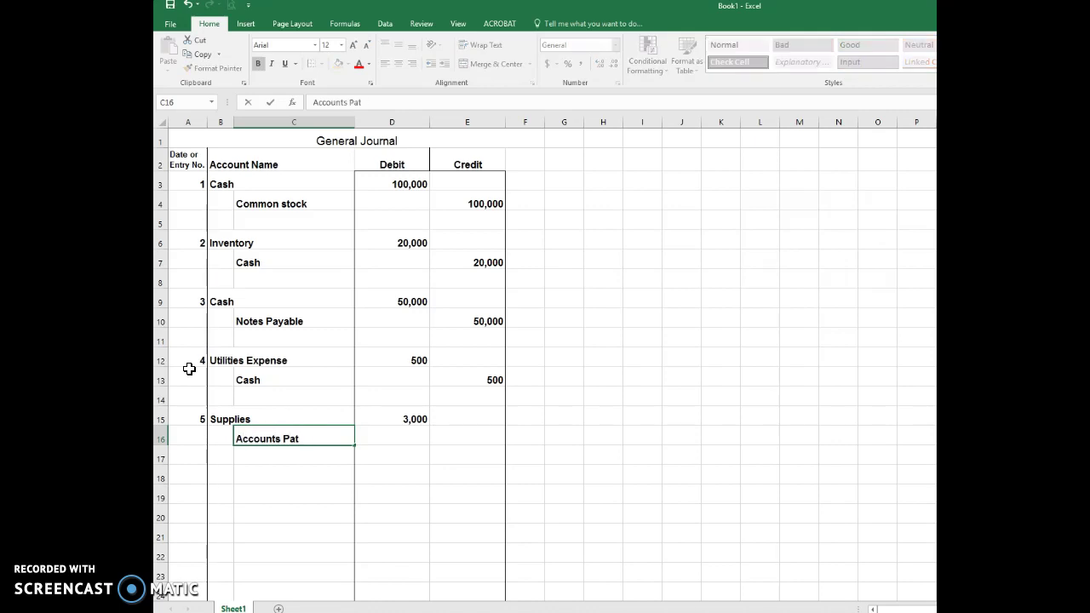
pyautogui.press('BackSpace')
pyautogui.write('yable')
pyautogui.press('Tab')
pyautogui.press('Tab')
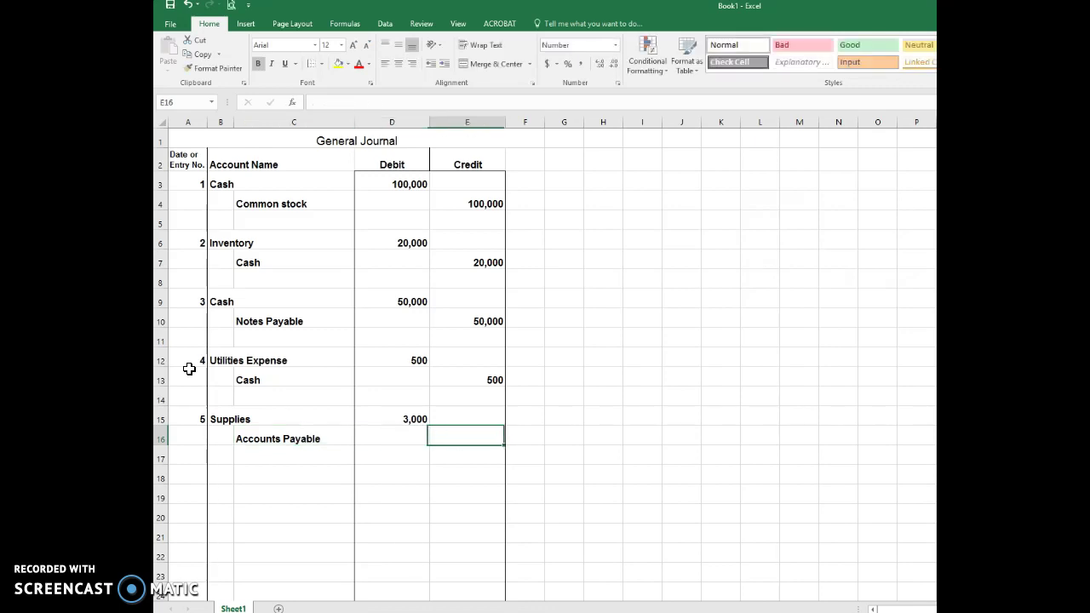
pyautogui.write('3000')
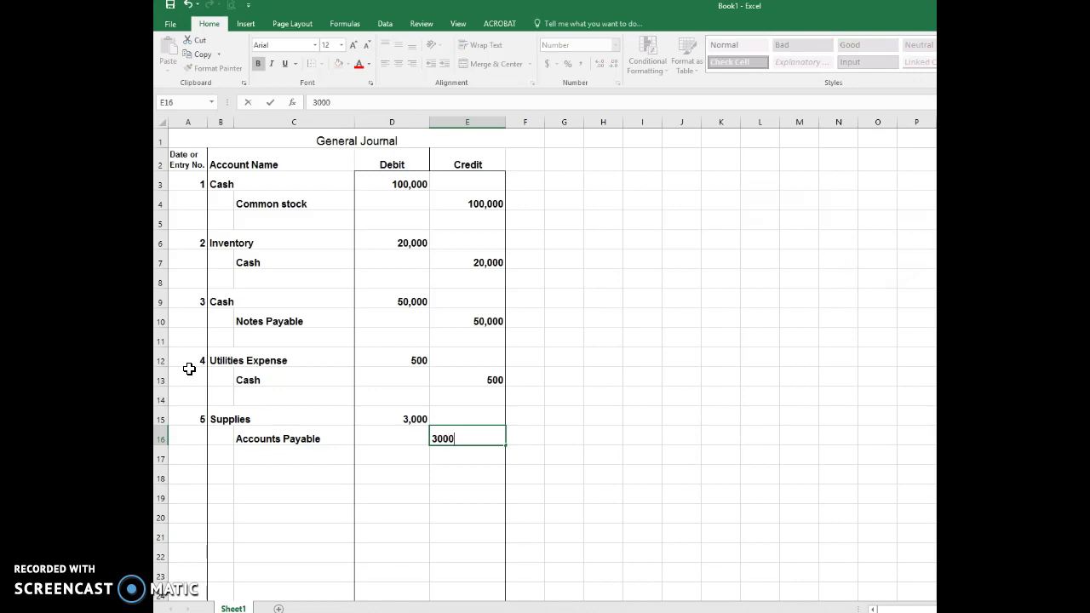
pyautogui.press('Return')
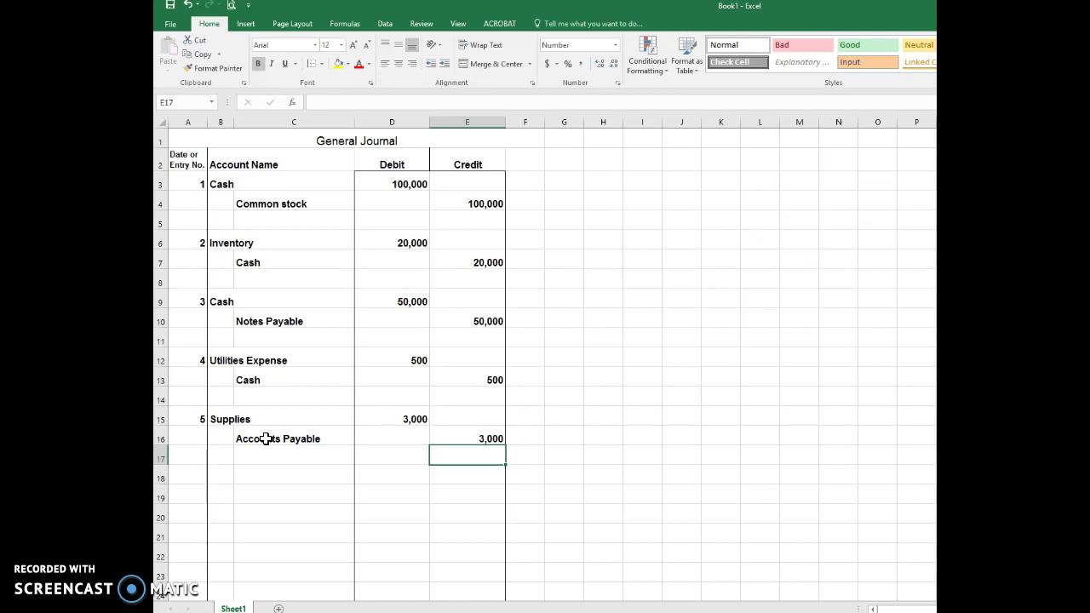
# - Start entry 6 in row 18 with Cash debited 7,000
pyautogui.press('Down')
pyautogui.press('Left')
pyautogui.press('Left')
pyautogui.press('Left')
pyautogui.press('Left')
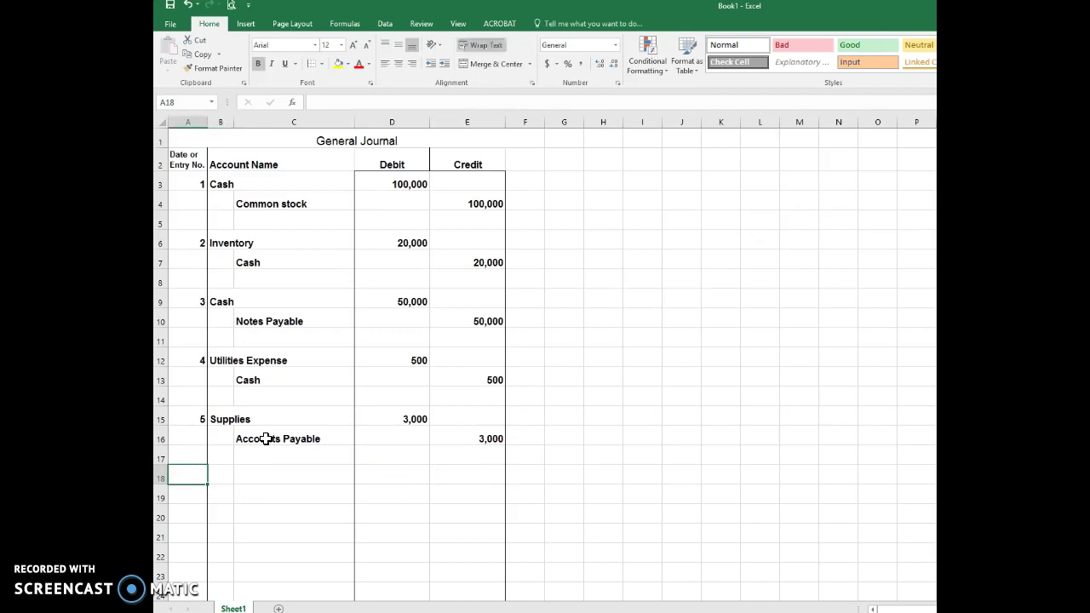
pyautogui.write('6')
pyautogui.press('Right')
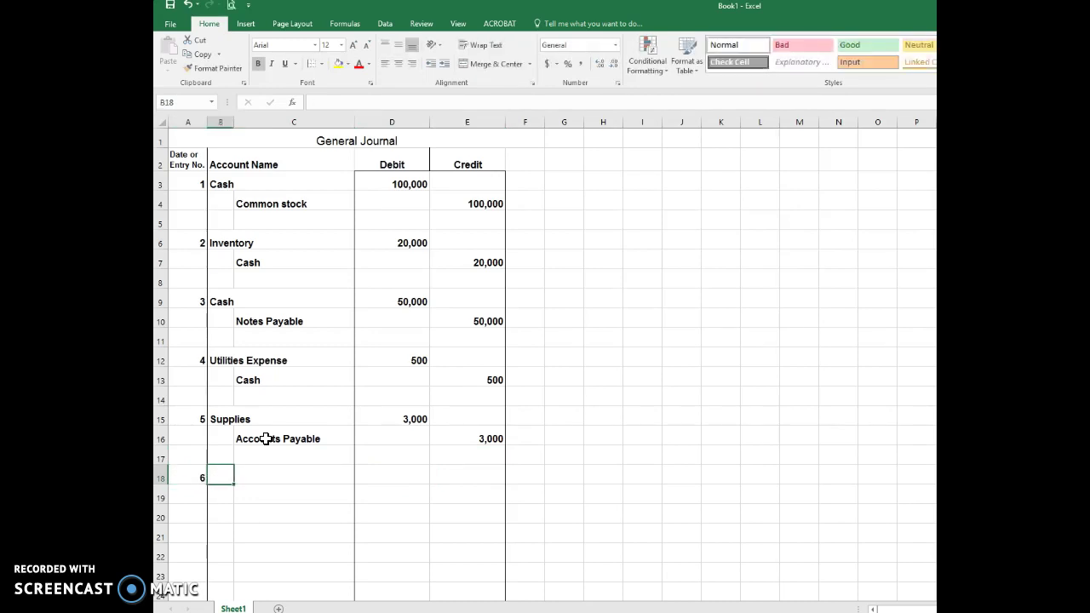
pyautogui.write('Cash')
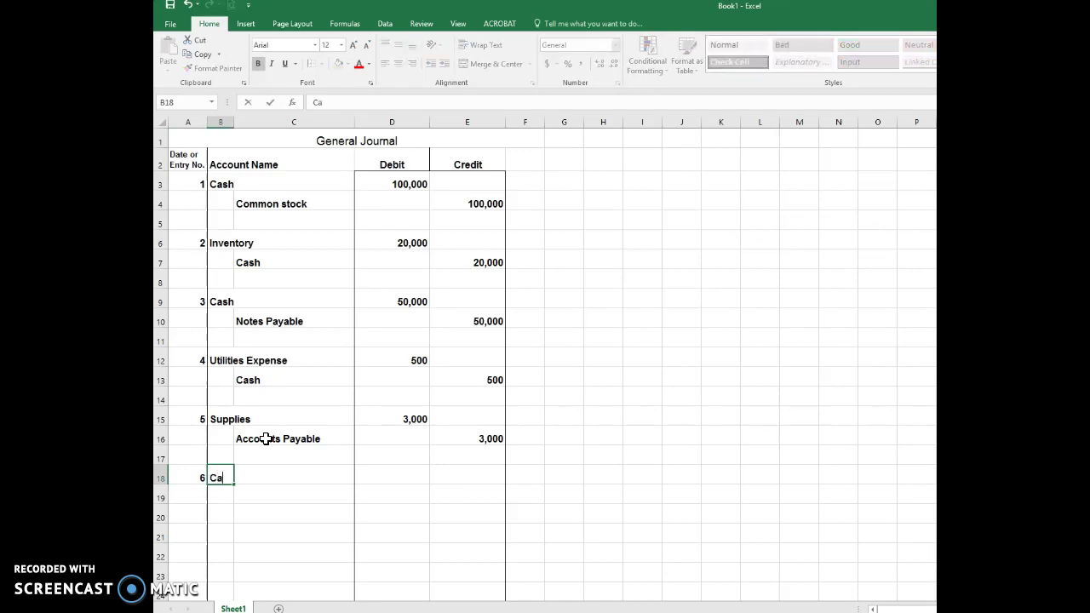
pyautogui.press('Right')
pyautogui.press('Right')
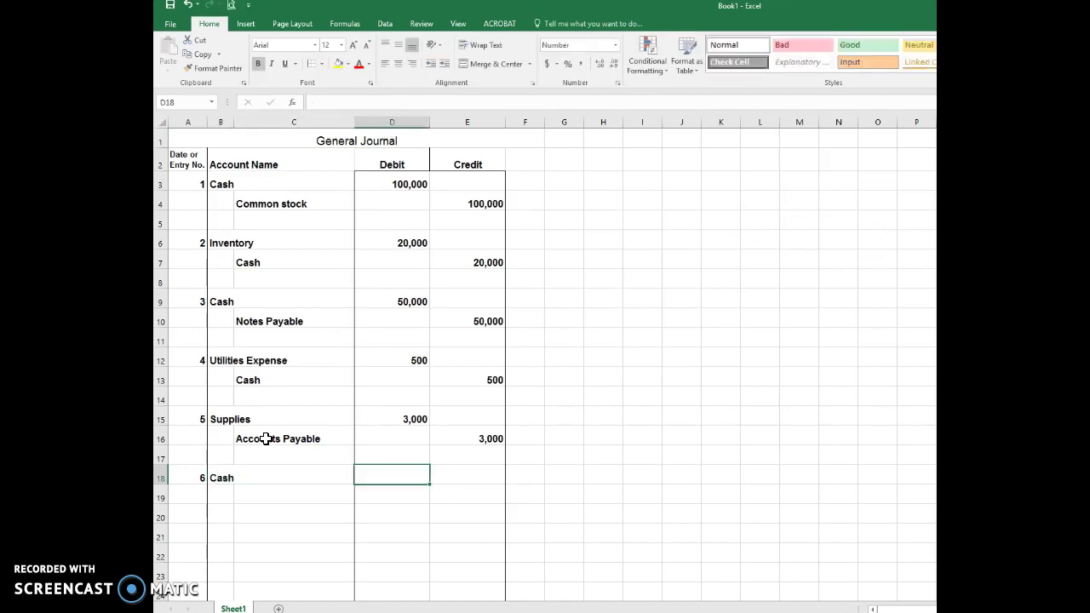
pyautogui.write('70000')
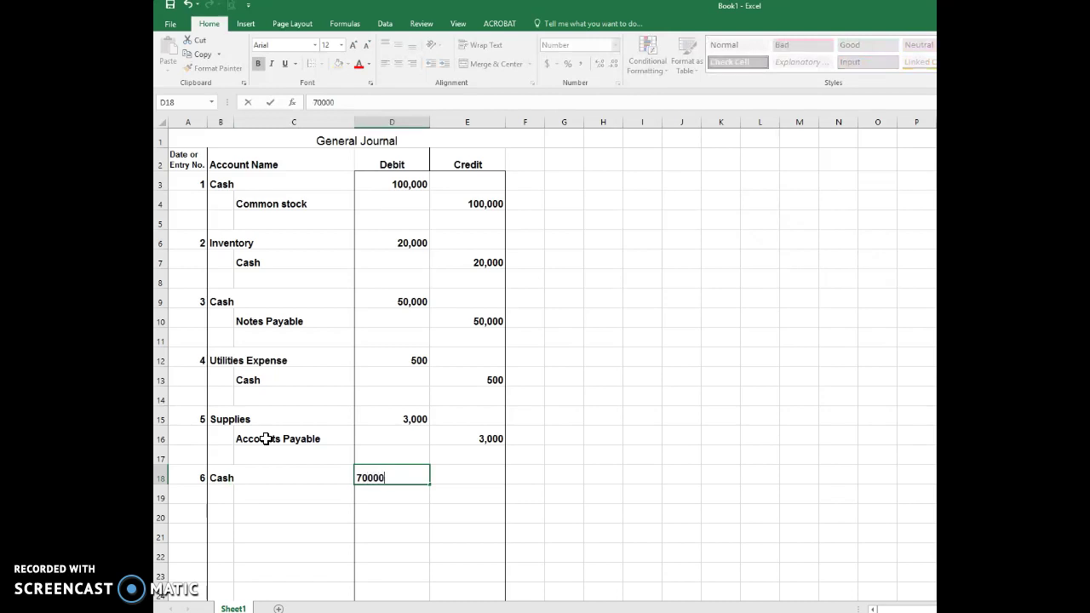
pyautogui.press('BackSpace')
pyautogui.press('Return')
# - Credit Service Revenue 7,000 on the indented row 19 line
pyautogui.press('Left')
pyautogui.write('S')
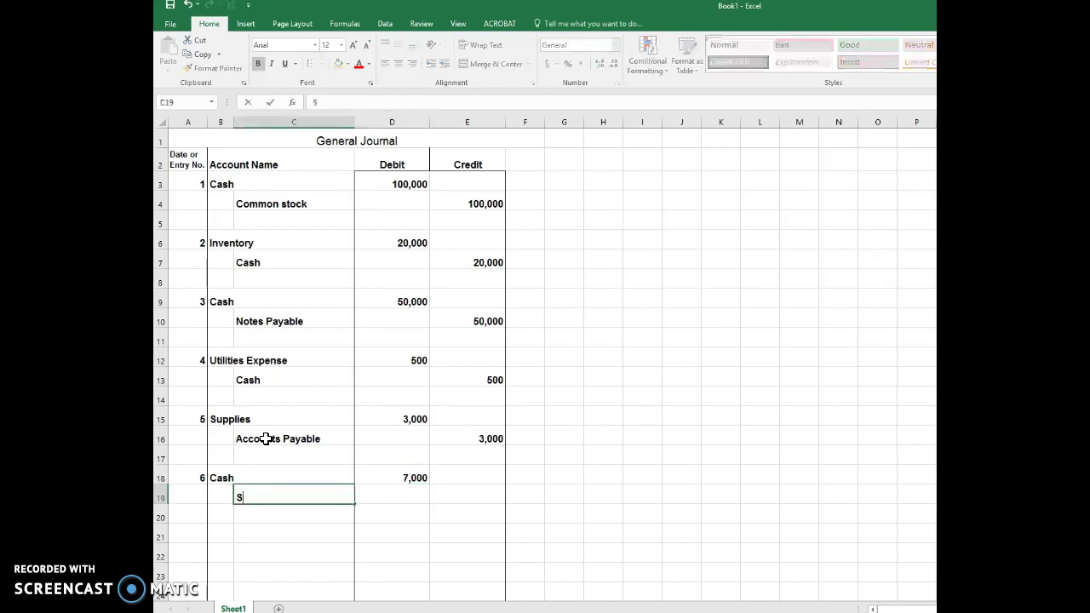
pyautogui.write('ervice Re')
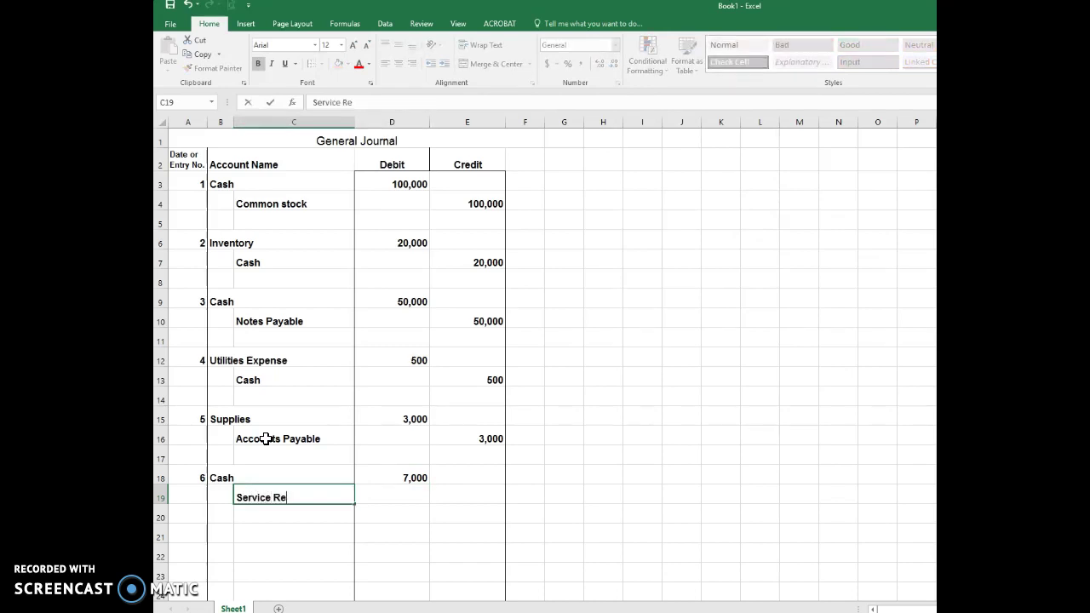
pyautogui.write('venue')
pyautogui.press('Tab')
pyautogui.press('Tab')
pyautogui.write('7000')
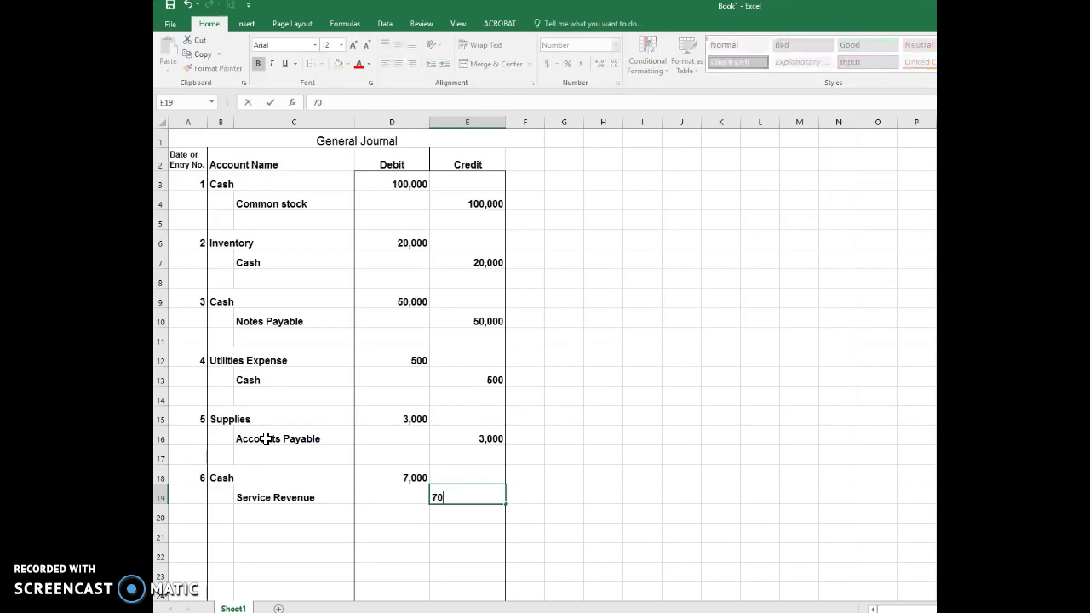
pyautogui.press('Return')
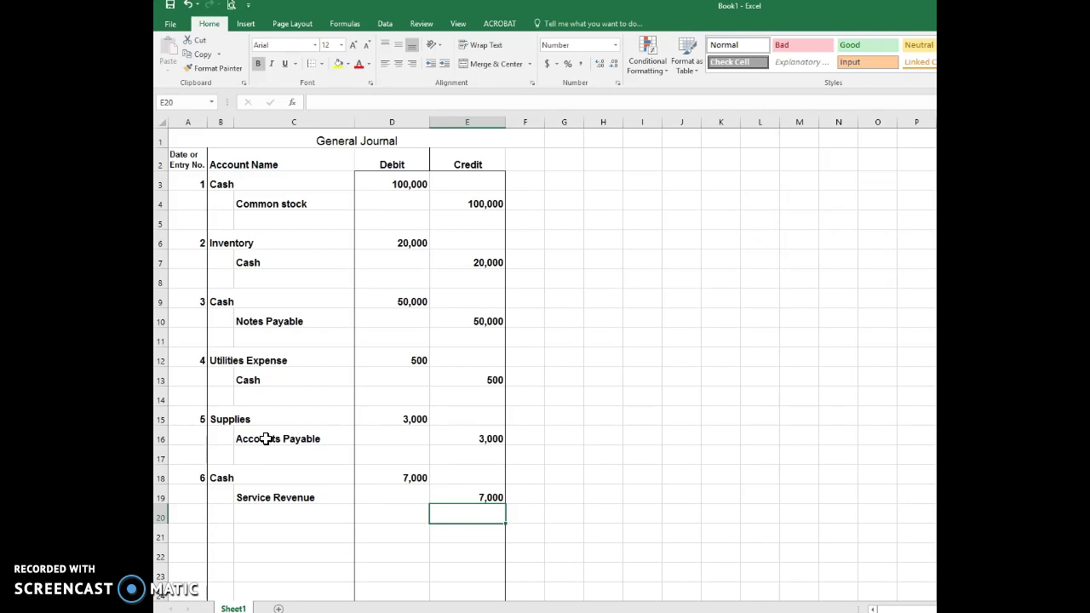
# - Start entry 7 in row 21 with Accounts Receivable debited 8,000
pyautogui.press('Return')
pyautogui.press('Left')
pyautogui.press('Left')
pyautogui.press('Left')
pyautogui.press('Left')
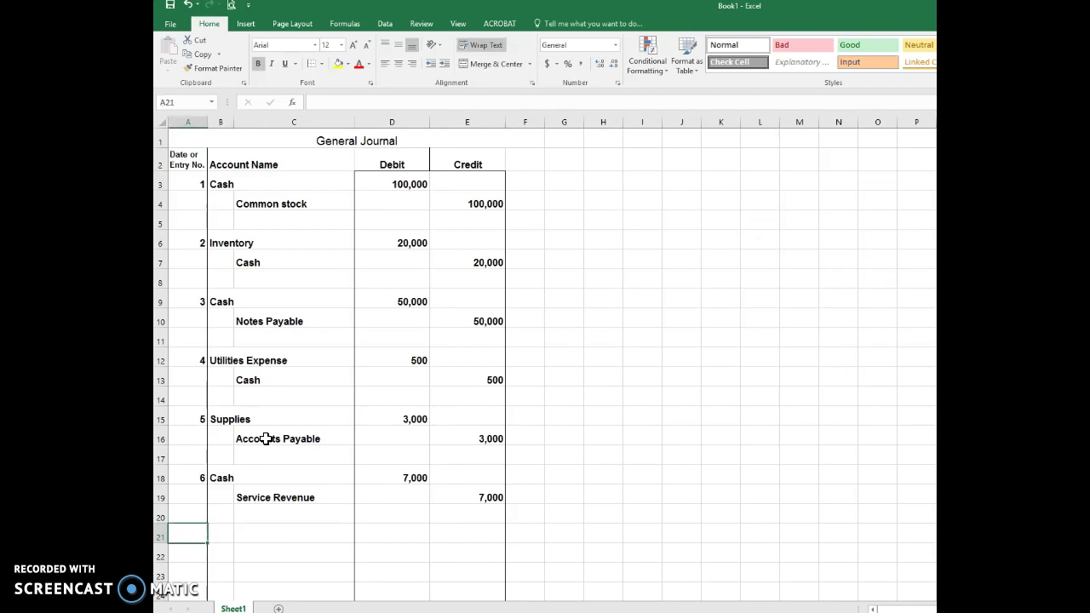
pyautogui.write('7')
pyautogui.press('Return')
pyautogui.press('Up')
pyautogui.press('Right')
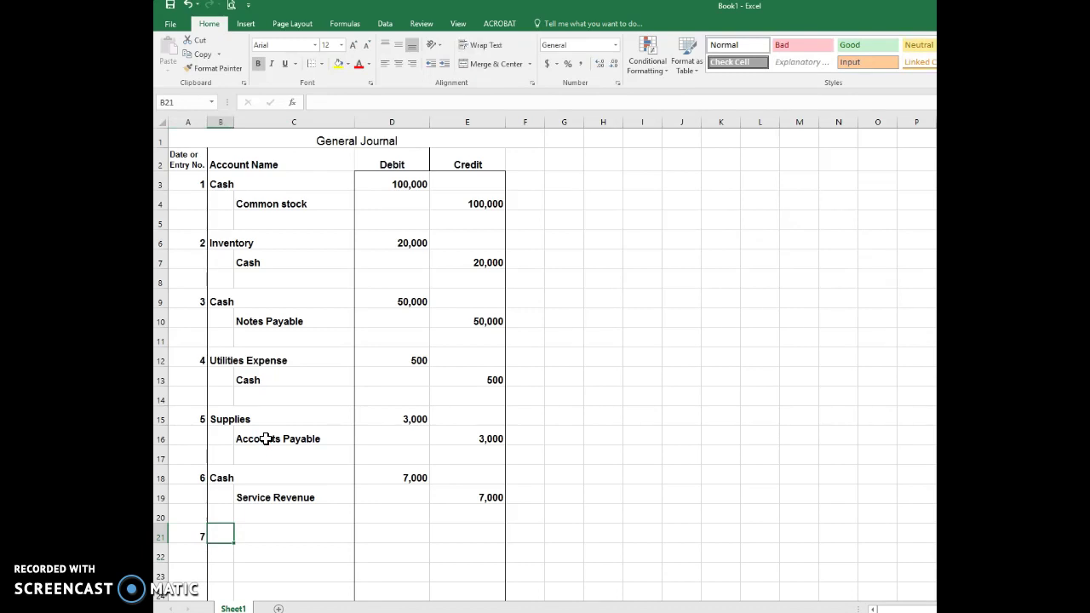
pyautogui.write('A')
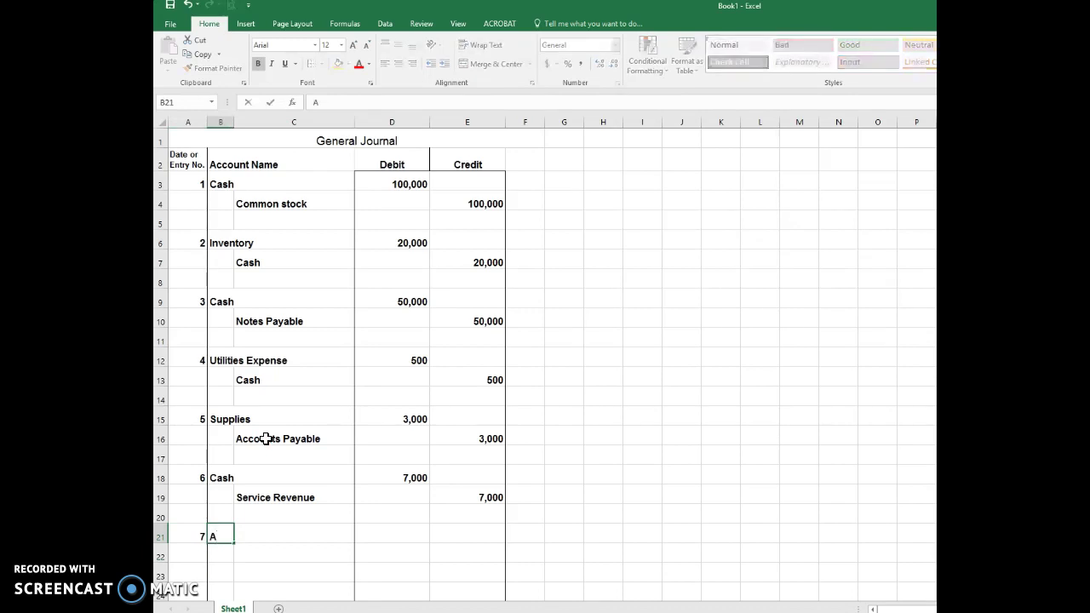
pyautogui.write('ccount')
pyautogui.write('s Receiv')
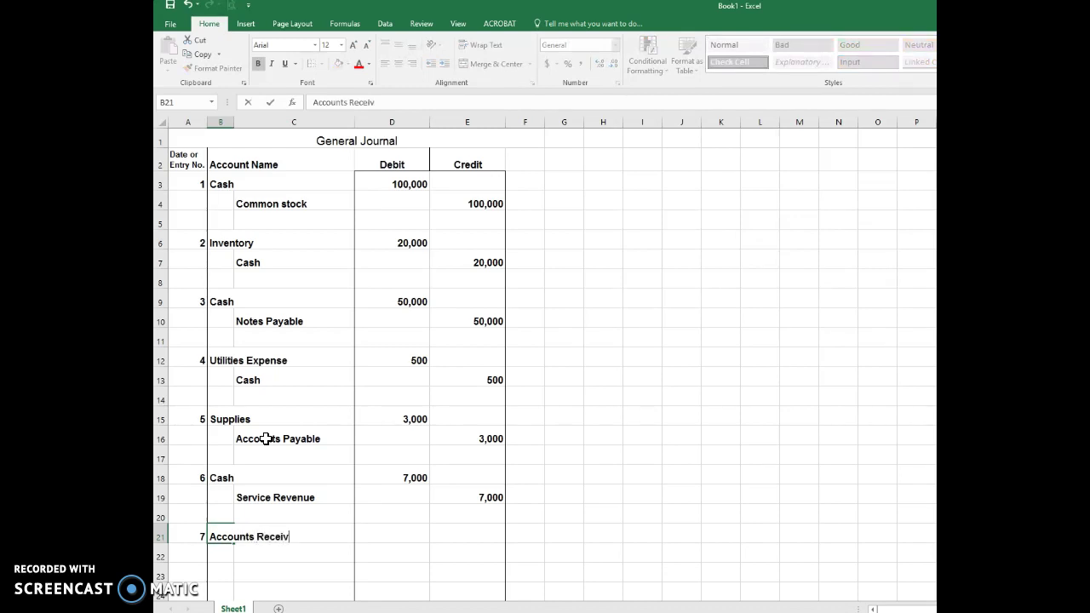
pyautogui.write('able')
pyautogui.press('Tab')
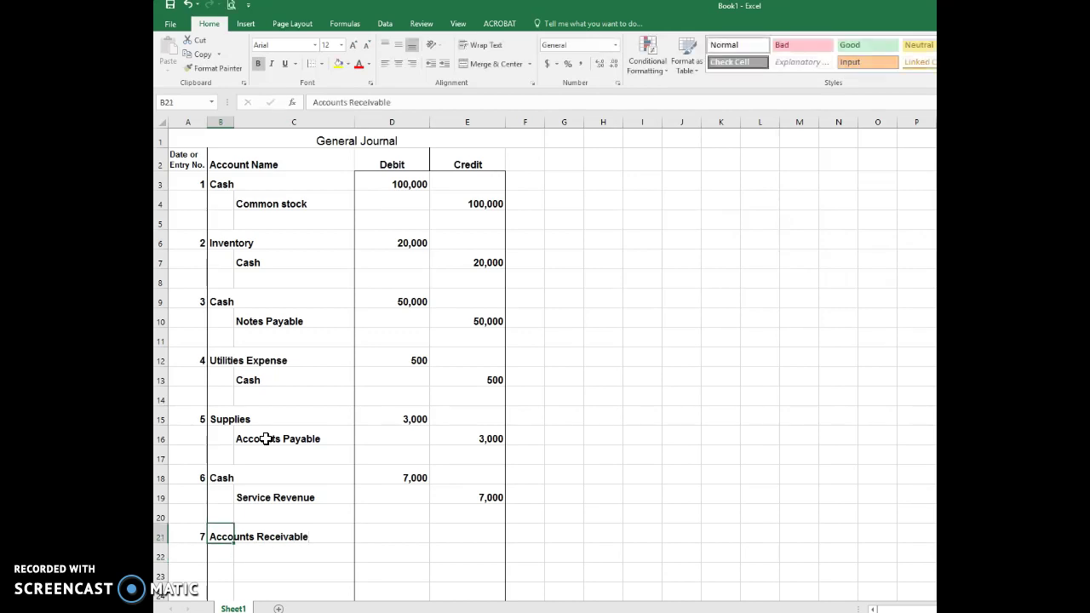
pyautogui.press('Tab')
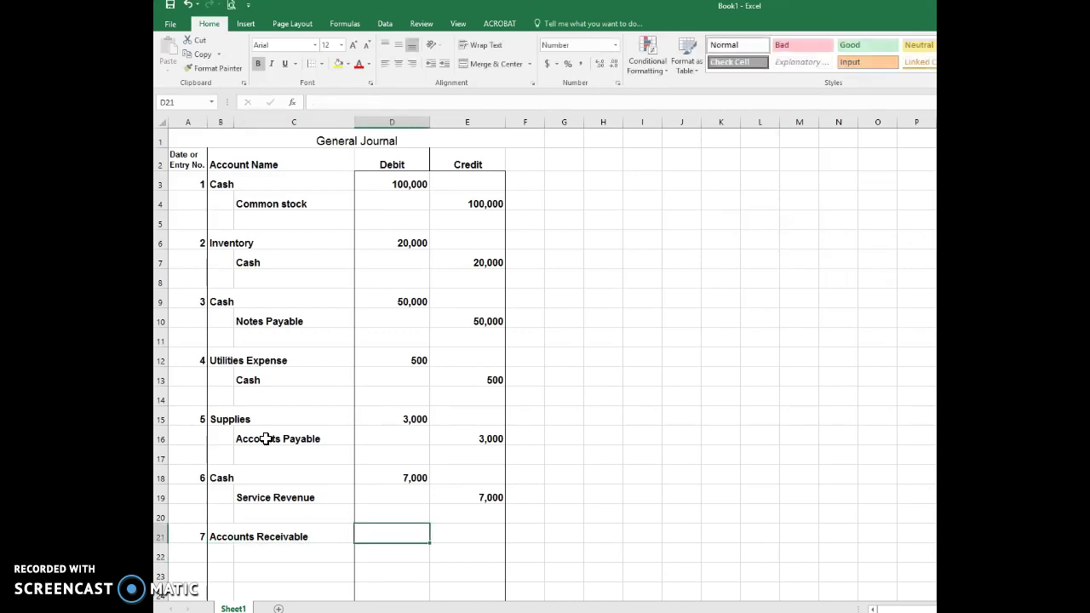
pyautogui.write('8000')
pyautogui.press('Return')
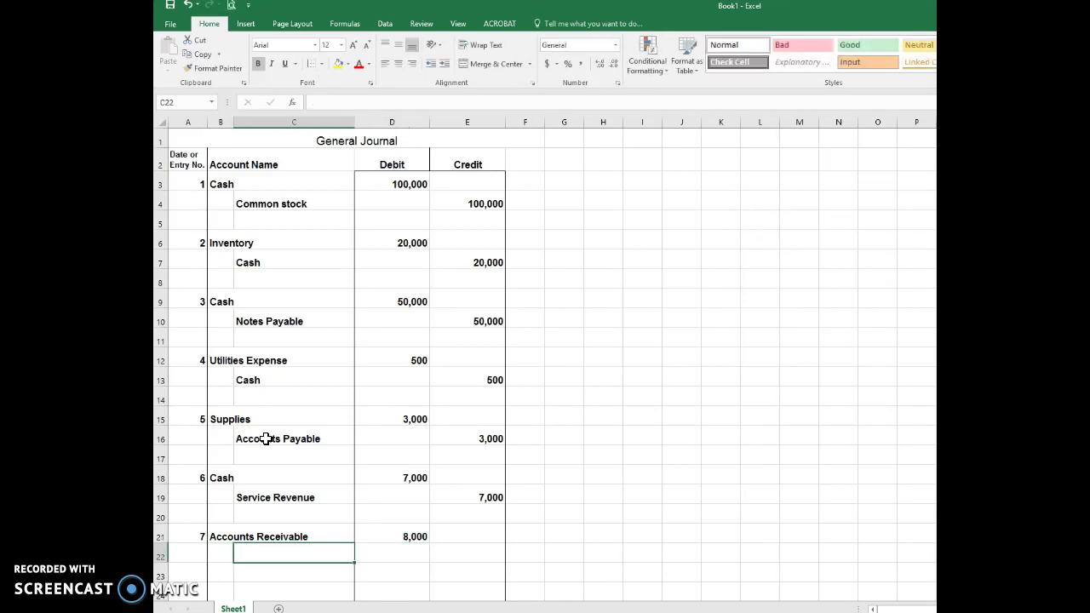
# - Credit Service Revenue 8,000 on the indented row 22 line
pyautogui.write('Se')
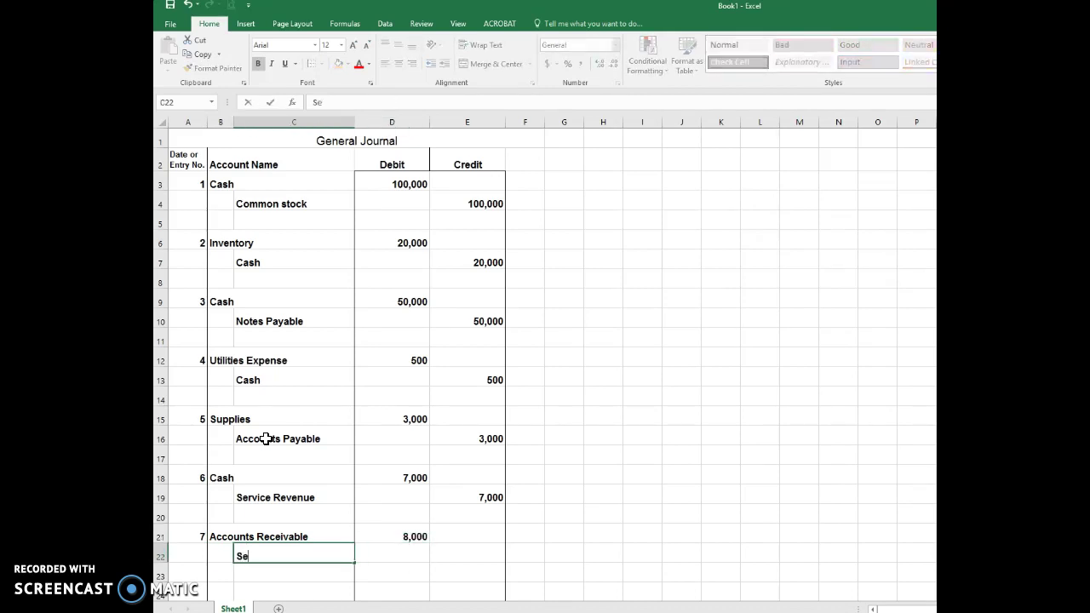
pyautogui.write('rvice Revenue')
pyautogui.press('Tab')
pyautogui.press('Tab')
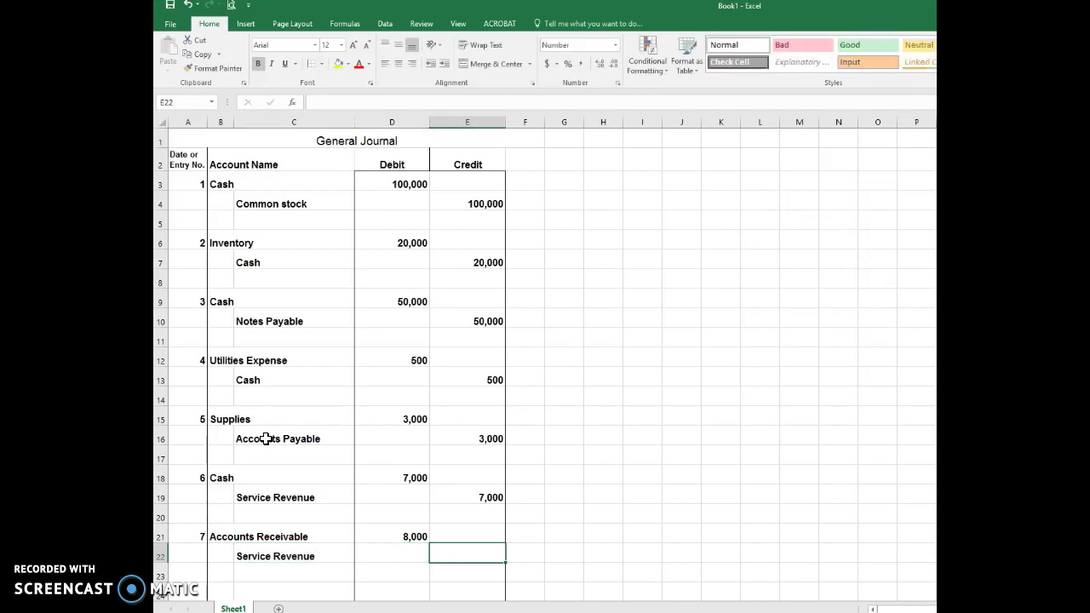
pyautogui.write('8000')
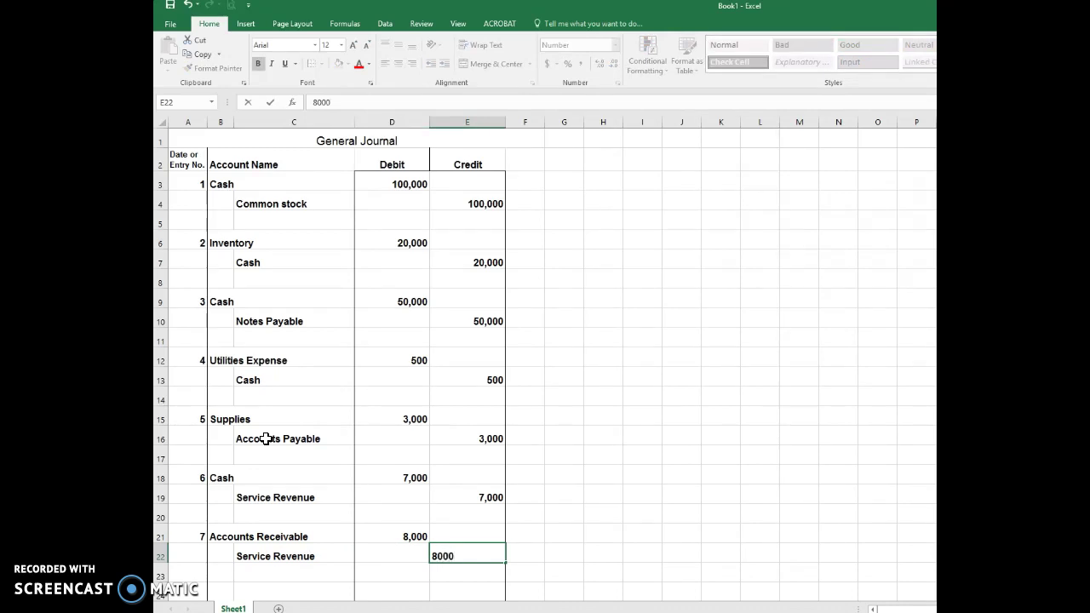
pyautogui.press('Return')
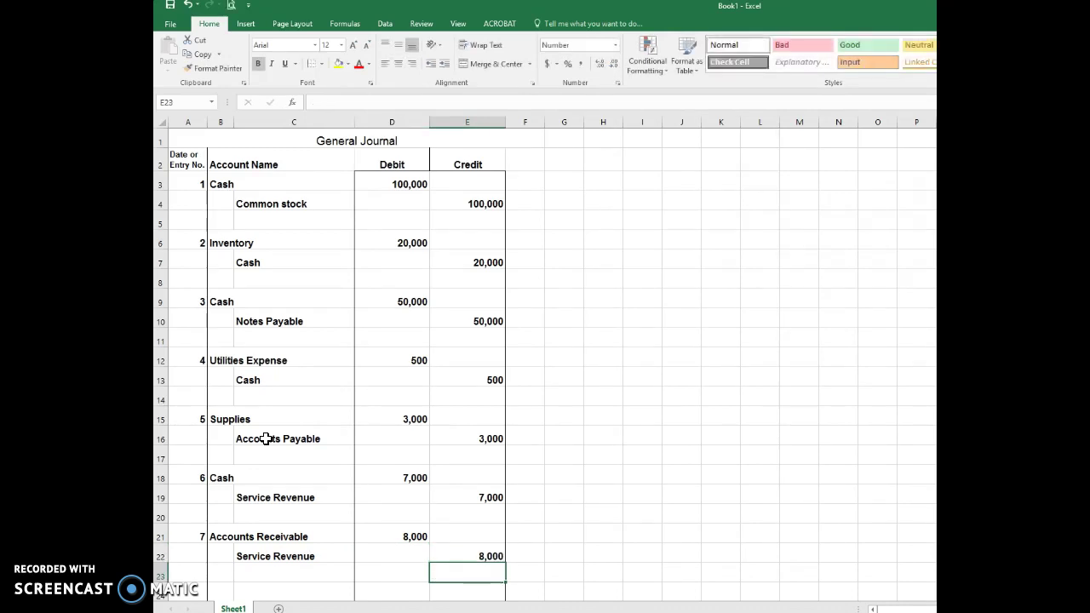